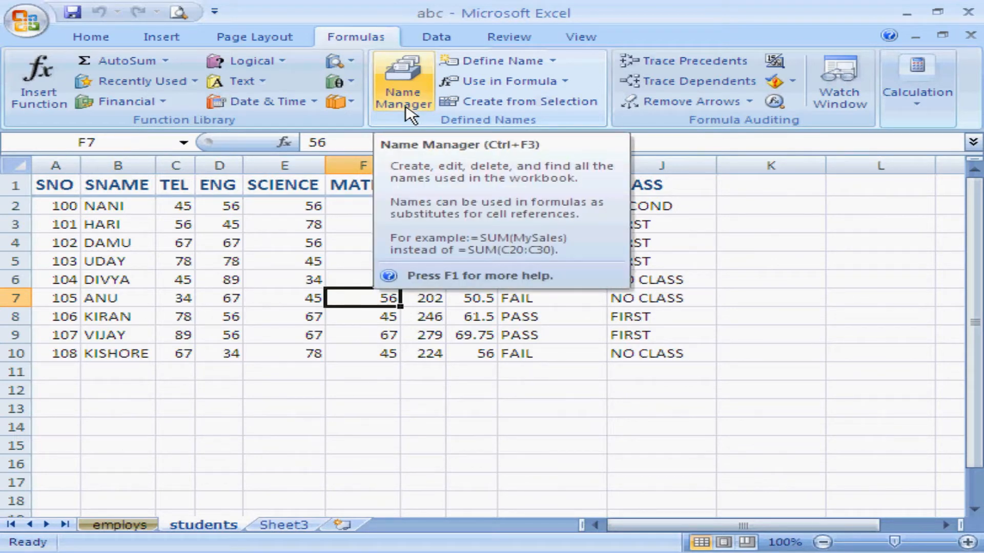
click(364, 374)
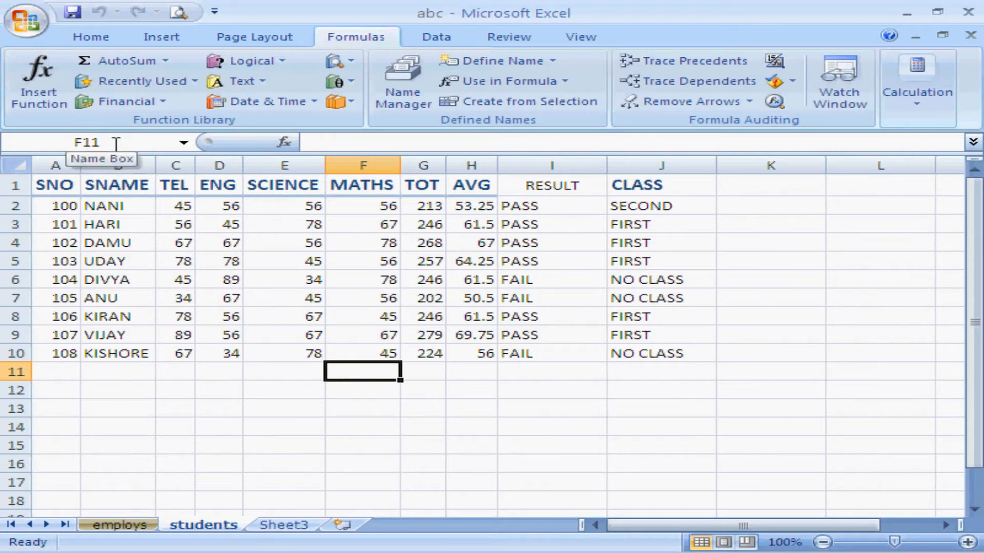
click(350, 393)
click(336, 373)
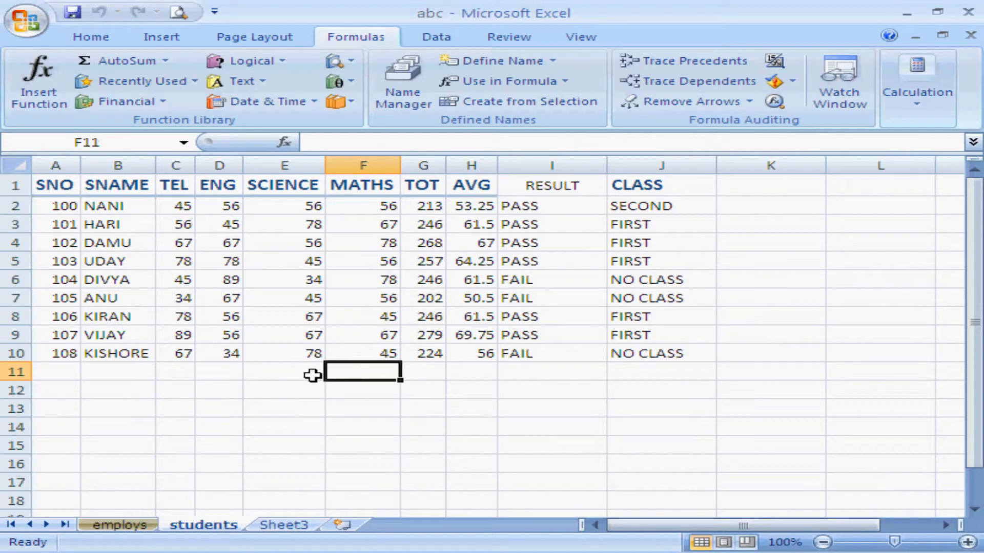
click(342, 387)
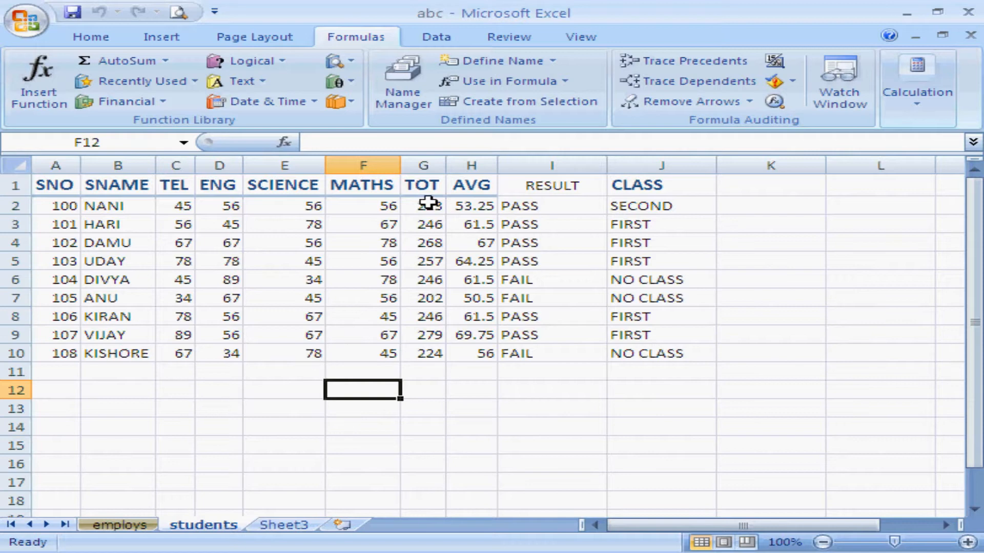
- Delete the existing defined name "a" from the workbook in the Name Manager
click(413, 103)
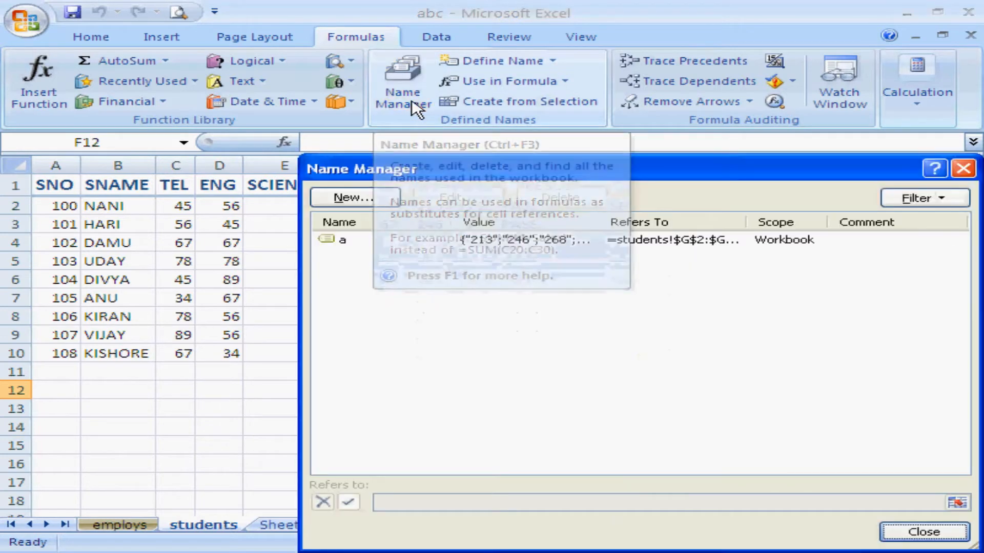
click(345, 241)
click(558, 201)
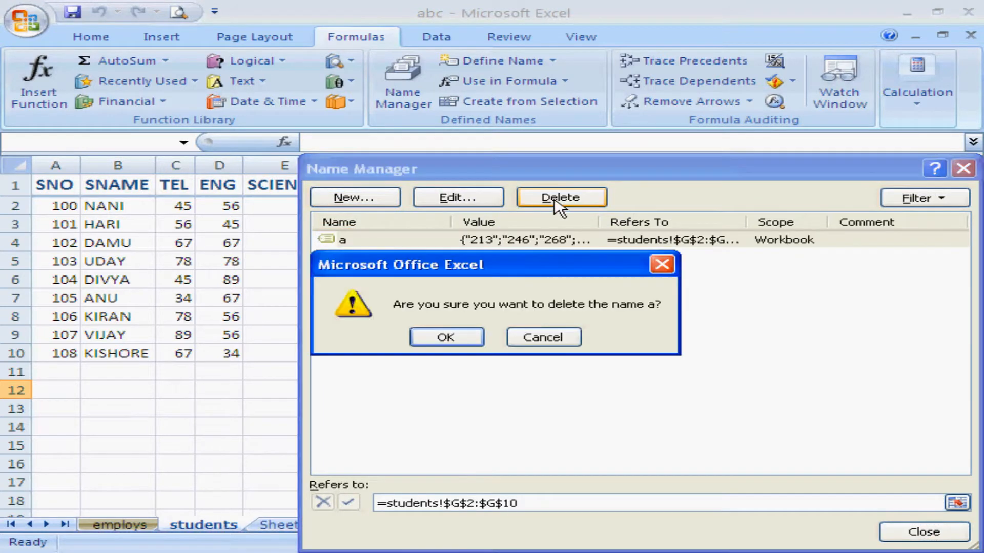
click(446, 338)
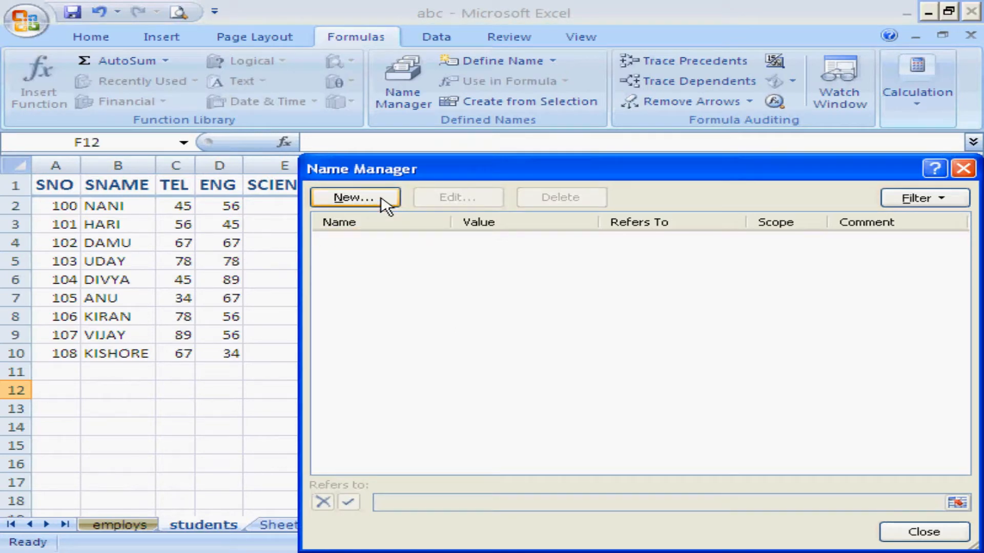
- Create a workbook-scoped name "total" that refers to the TOT values in students!$G$2:$G$10
click(353, 198)
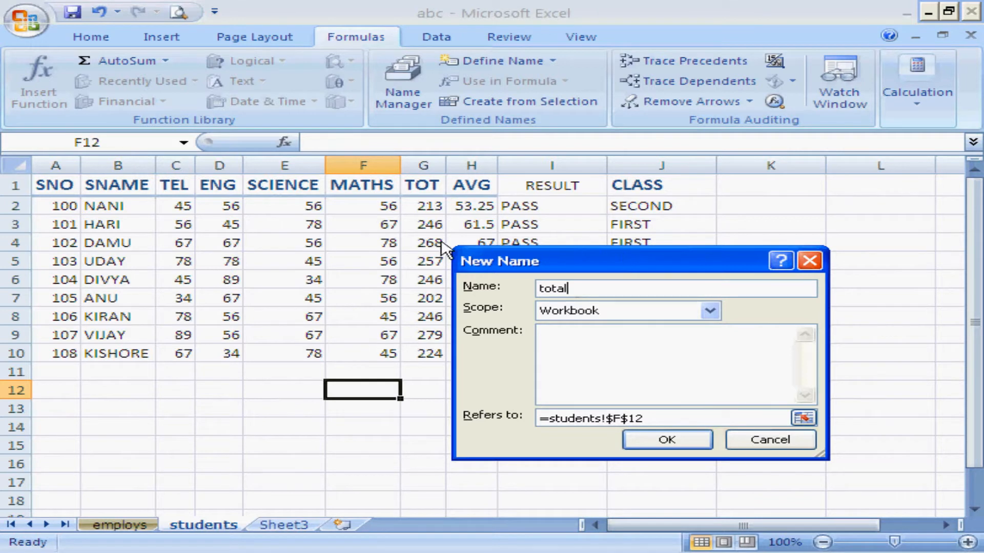
click(682, 418)
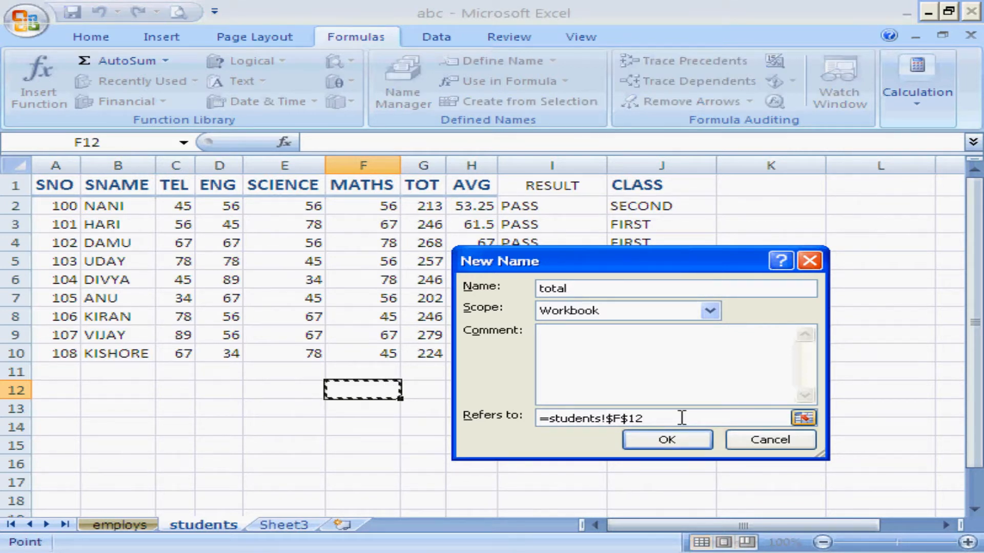
drag(682, 418, 551, 405)
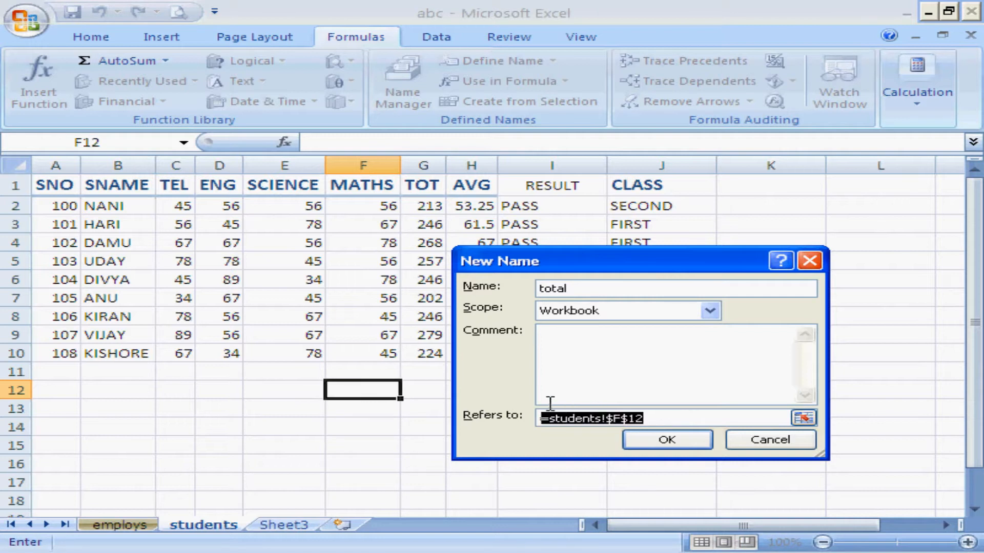
key(BackSpace)
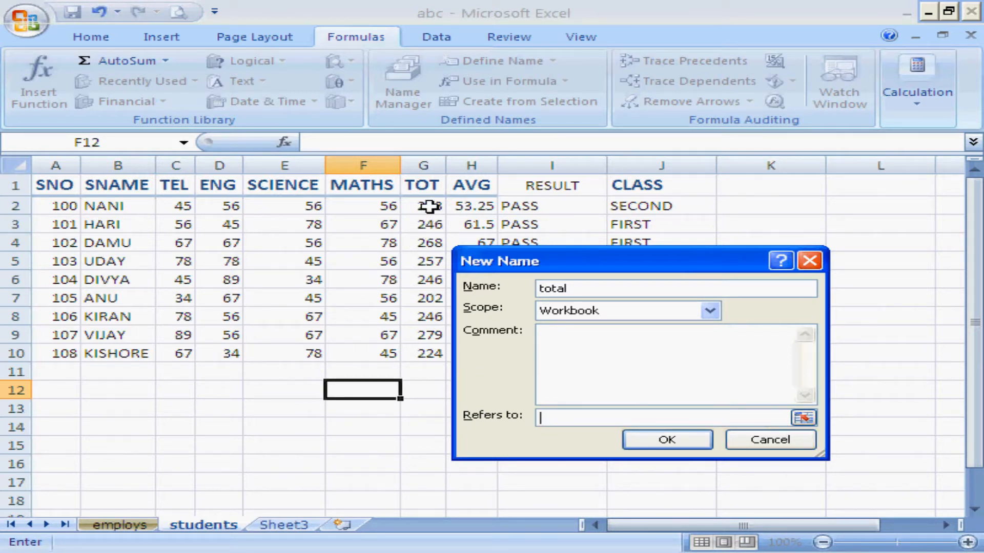
drag(429, 206, 439, 361)
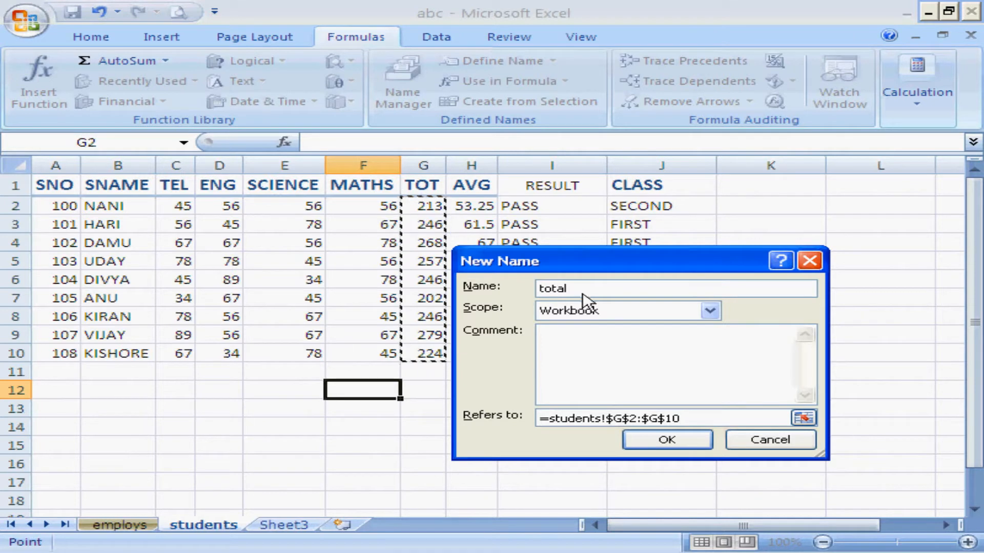
click(665, 440)
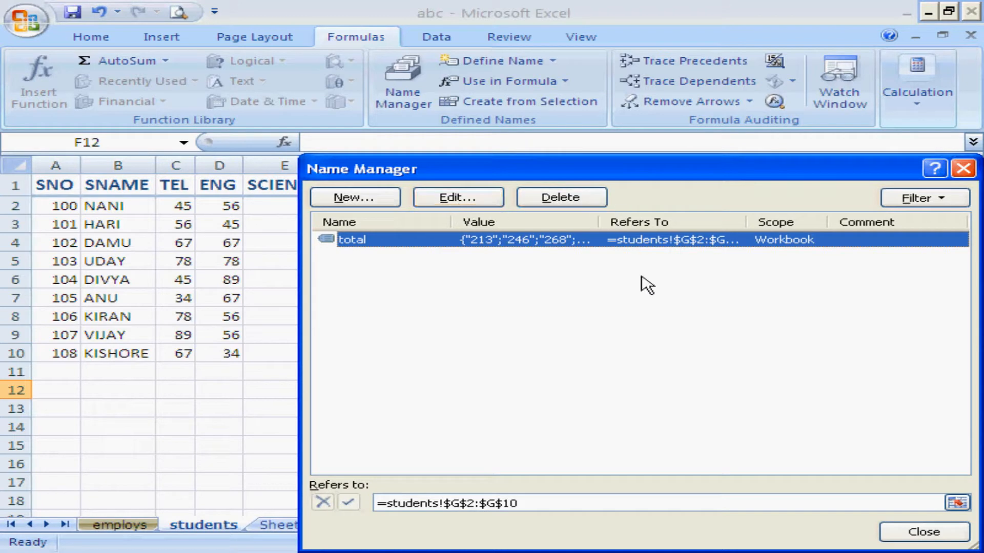
click(904, 535)
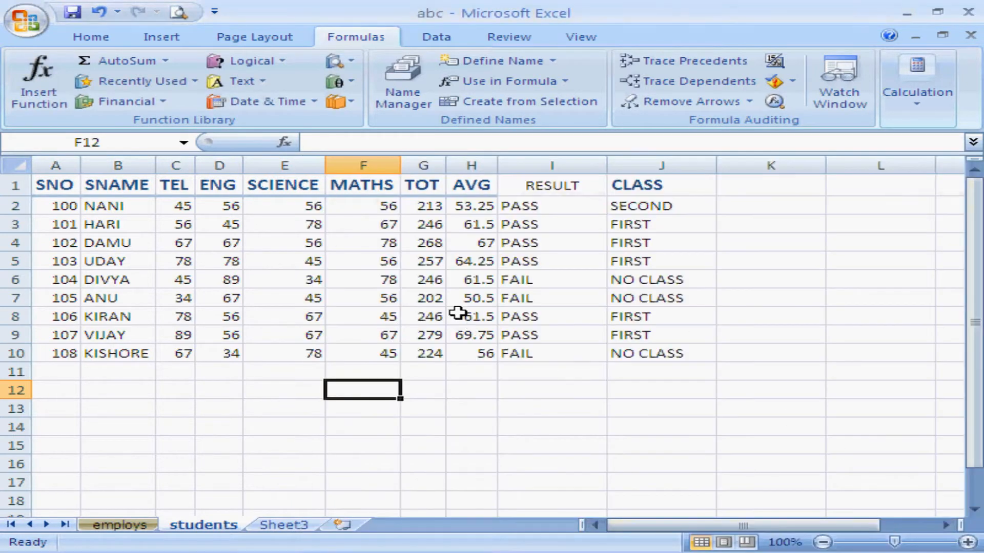
- Go to the named range "total" to check which cells it covers, and deselect it
click(183, 143)
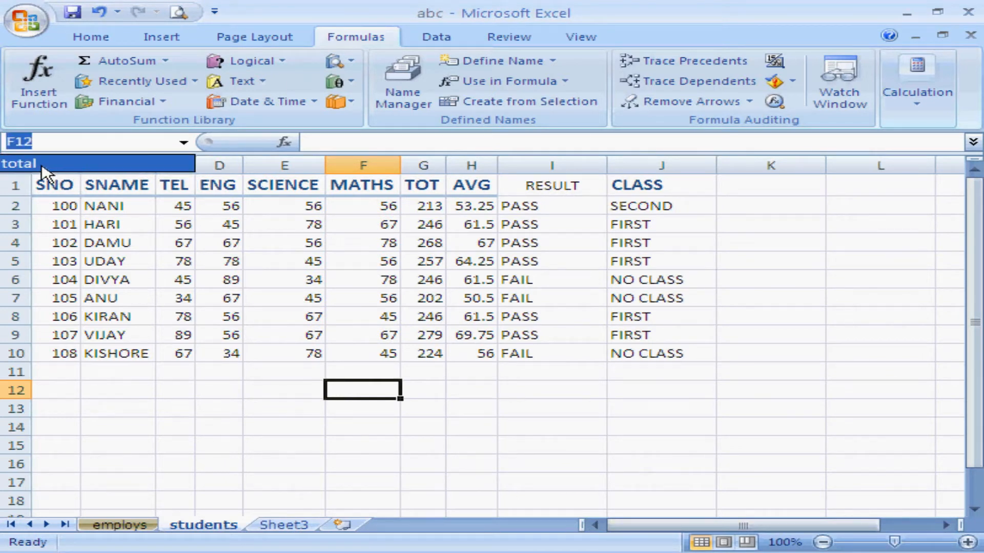
click(44, 169)
click(442, 433)
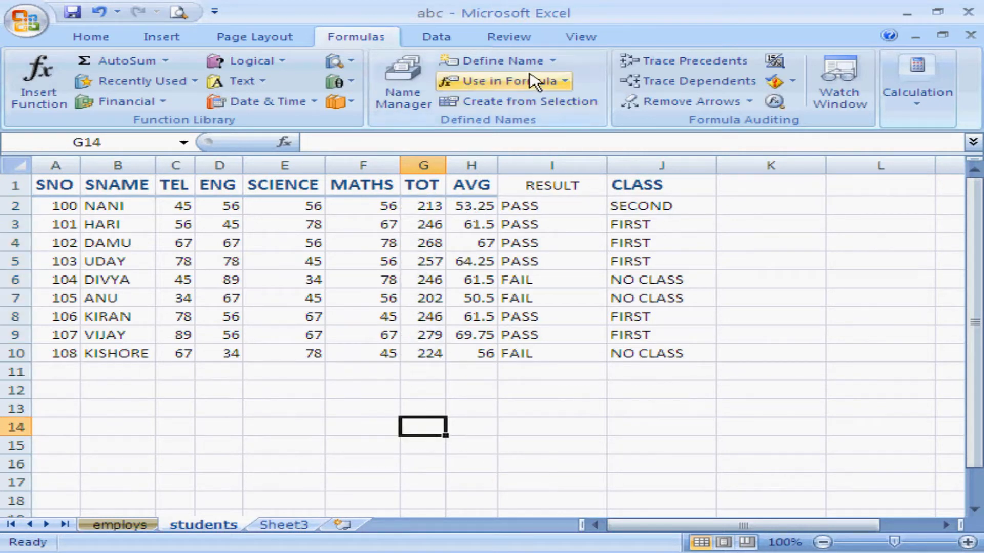
click(553, 61)
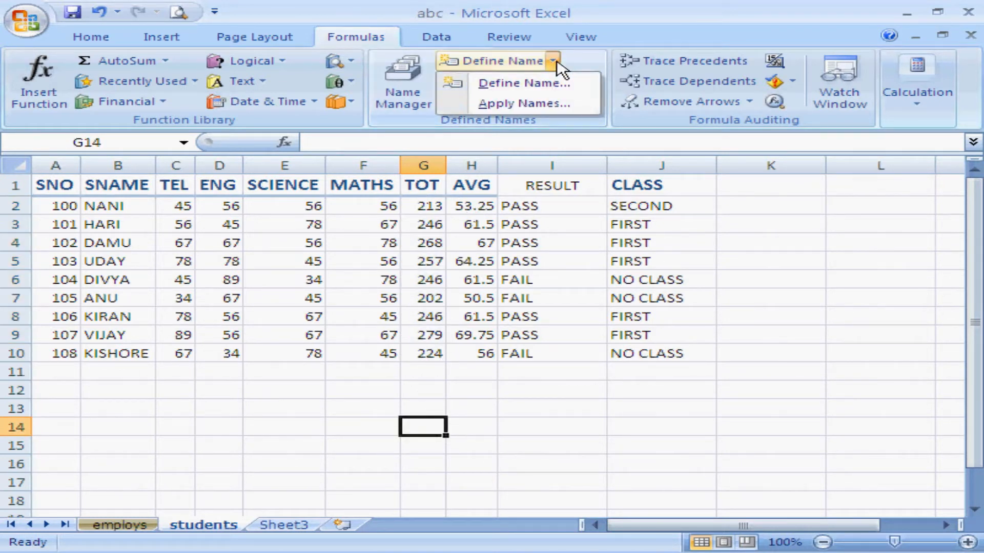
click(558, 83)
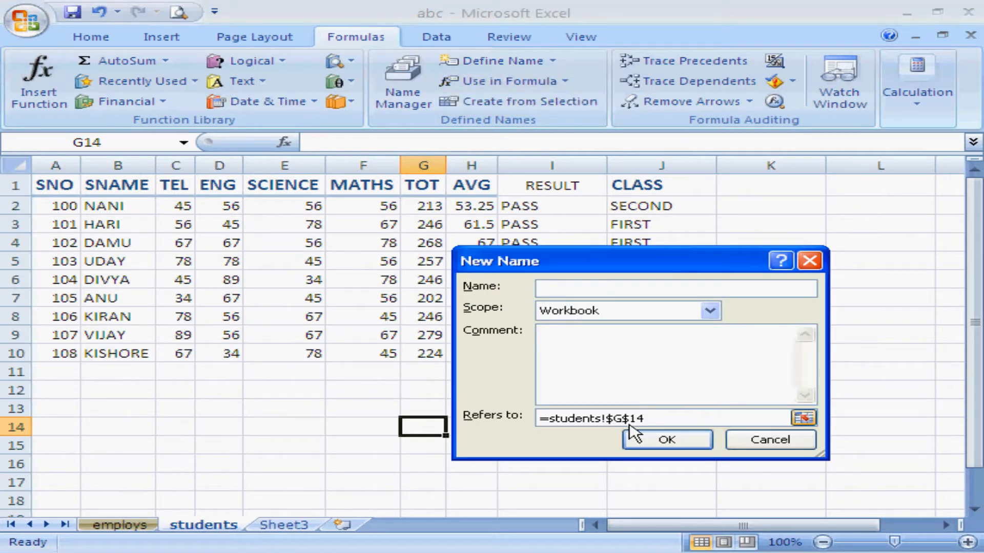
click(769, 440)
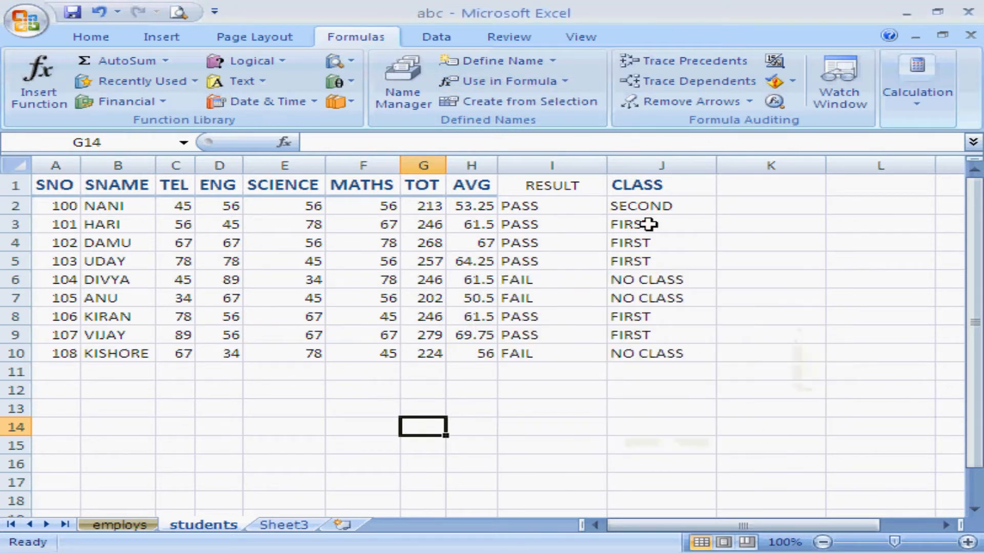
click(554, 62)
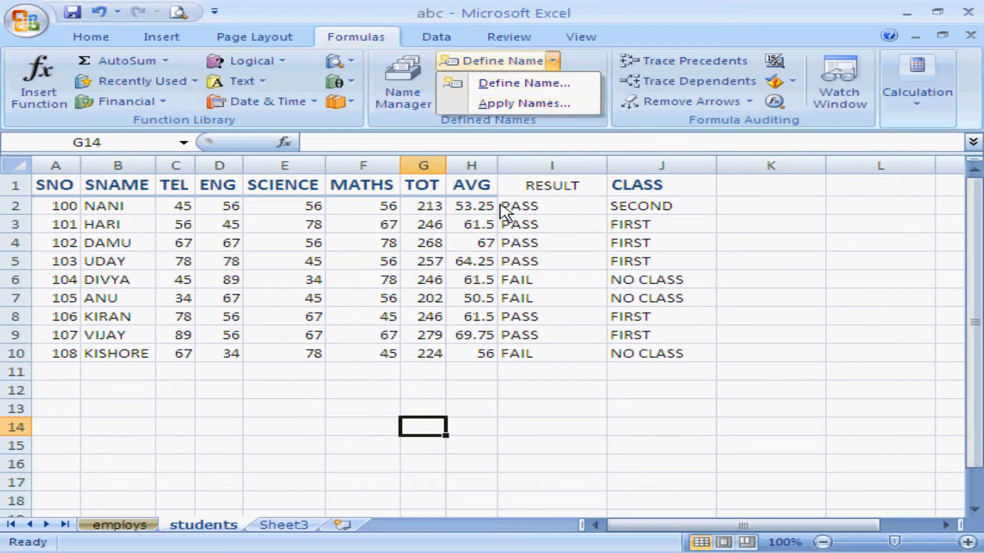
- Apply the name "total" to the AVG column formulas with H2 selected, keeping the default Apply Names options
click(479, 246)
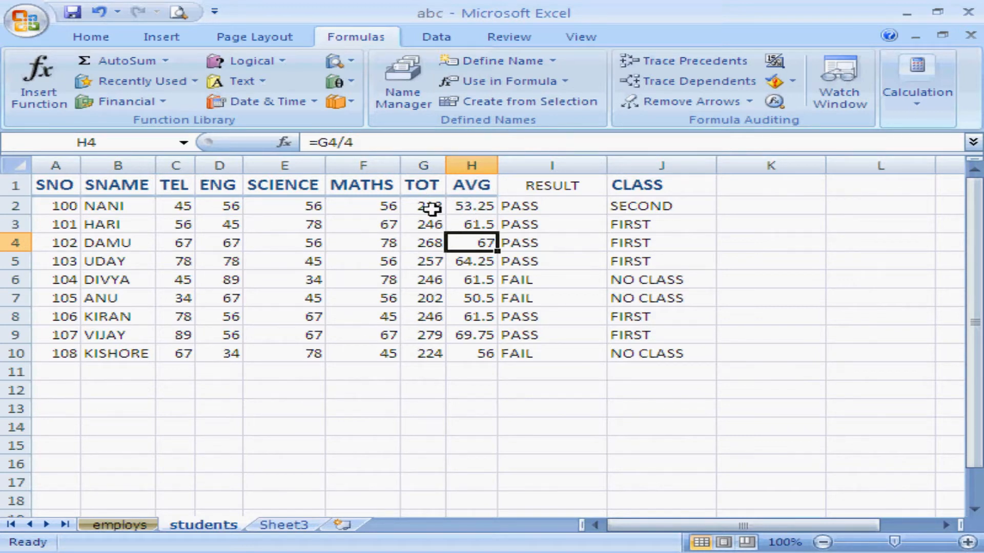
click(471, 205)
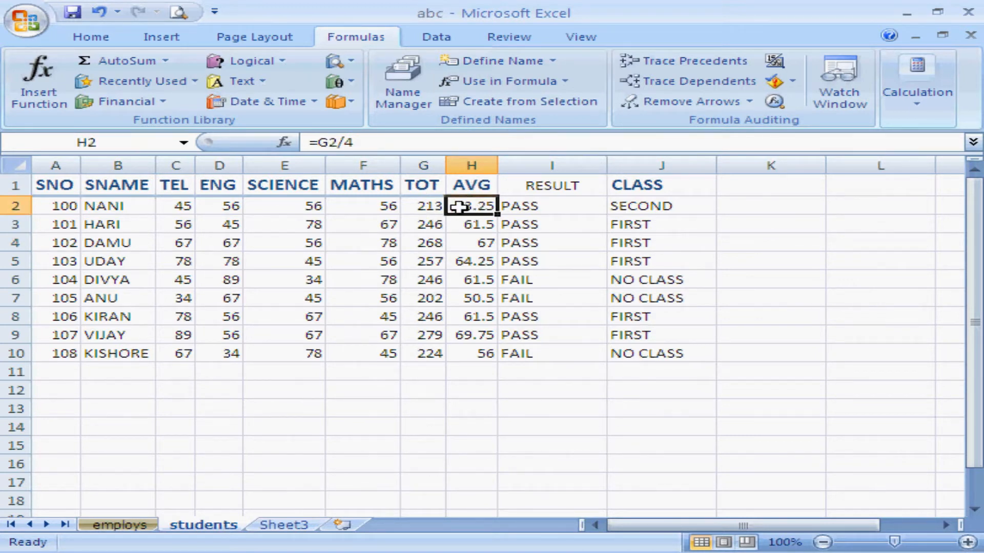
click(474, 226)
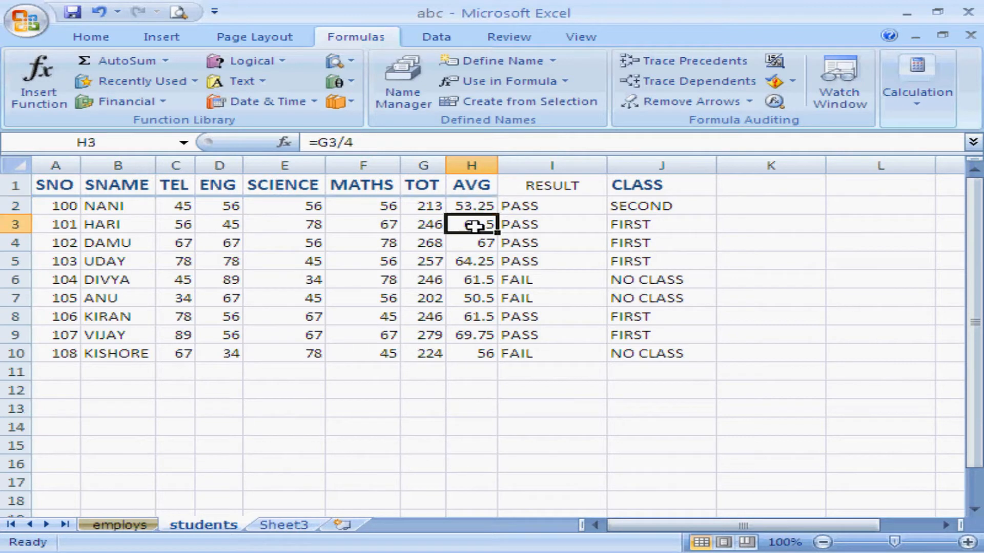
click(476, 241)
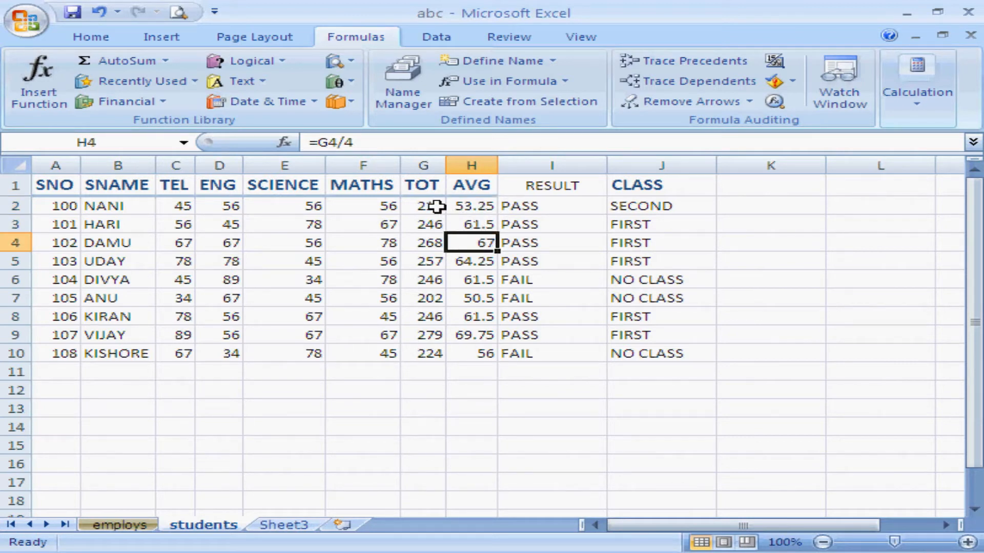
click(463, 206)
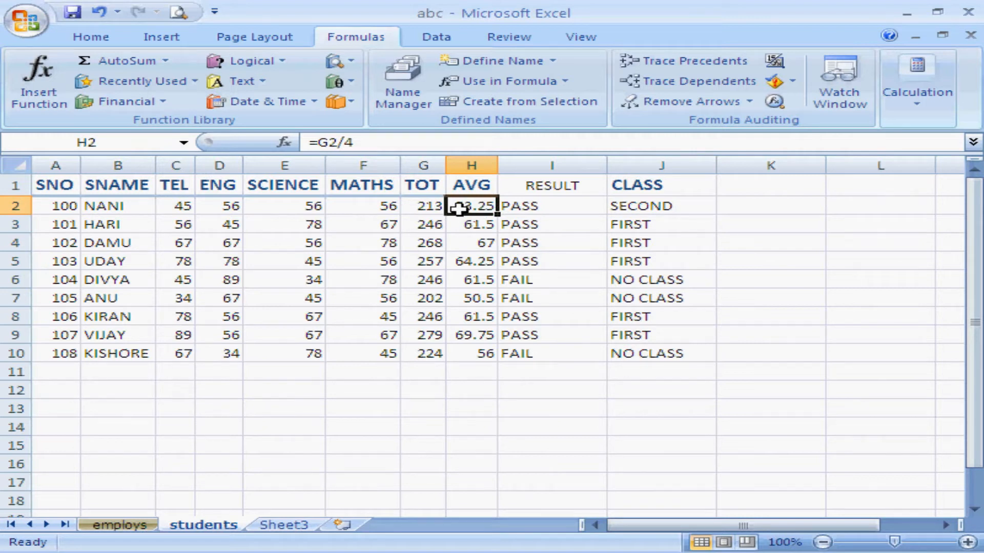
click(552, 63)
click(543, 105)
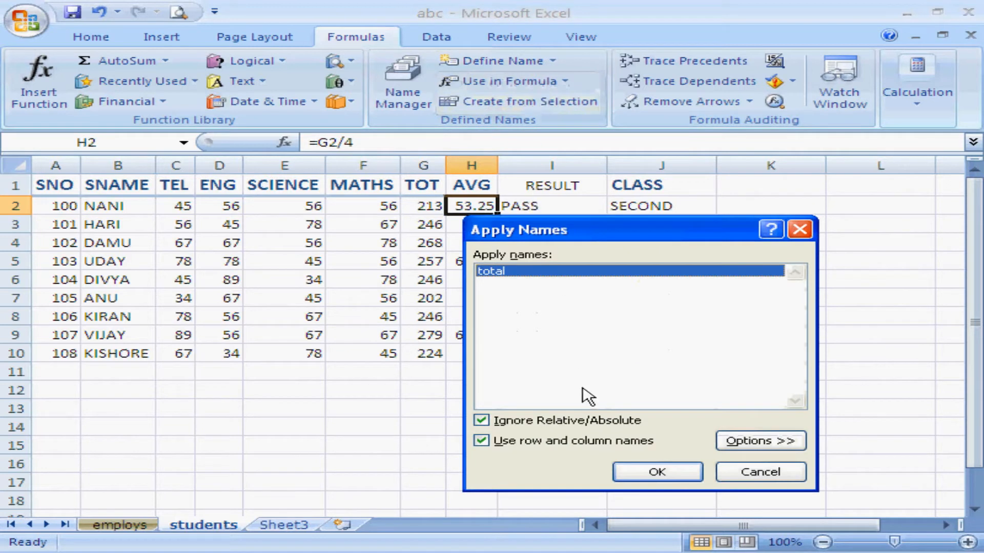
click(653, 472)
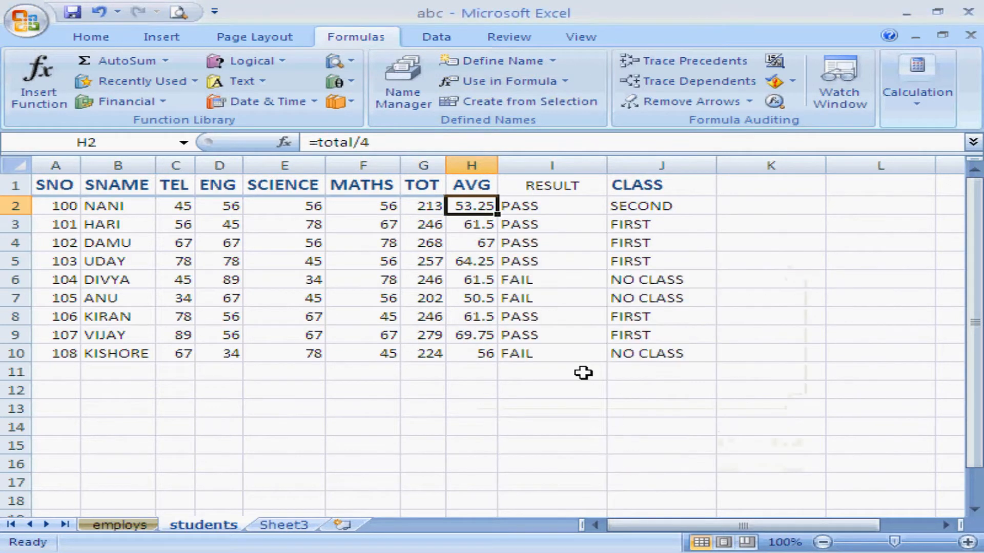
- Examine the formulas of the AVG cells between H2 and H10 for the applied name
click(474, 224)
click(474, 261)
click(472, 280)
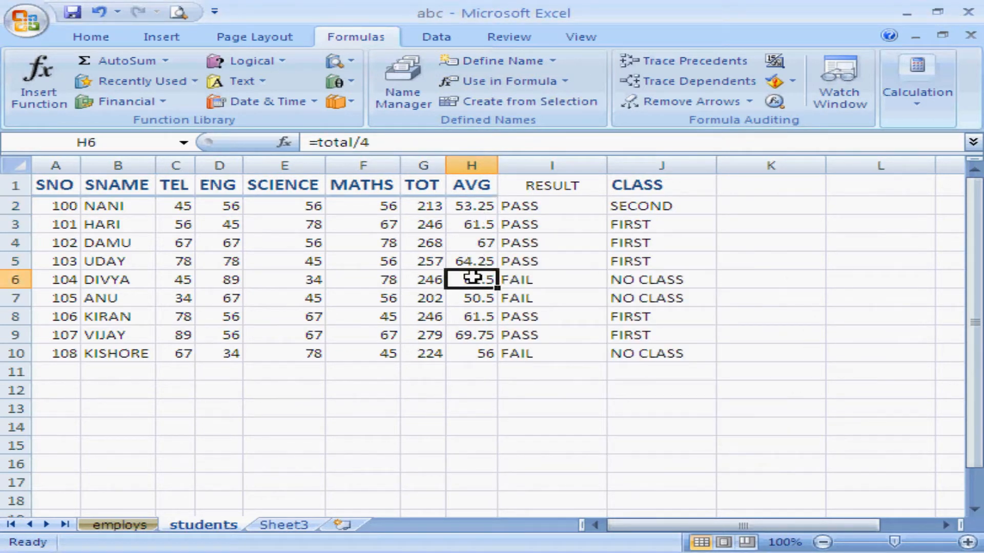
click(469, 317)
click(476, 353)
click(469, 335)
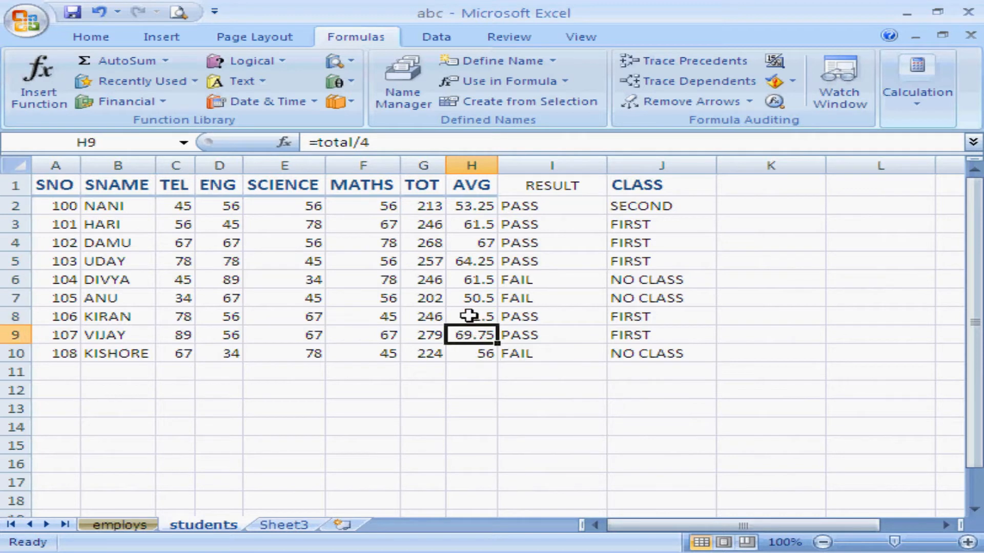
click(467, 280)
click(464, 260)
click(455, 221)
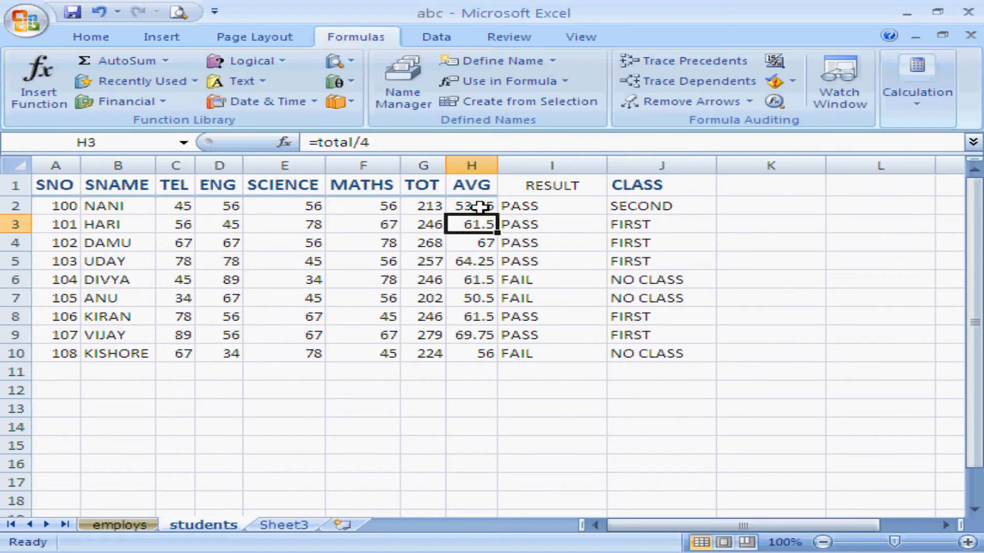
click(475, 206)
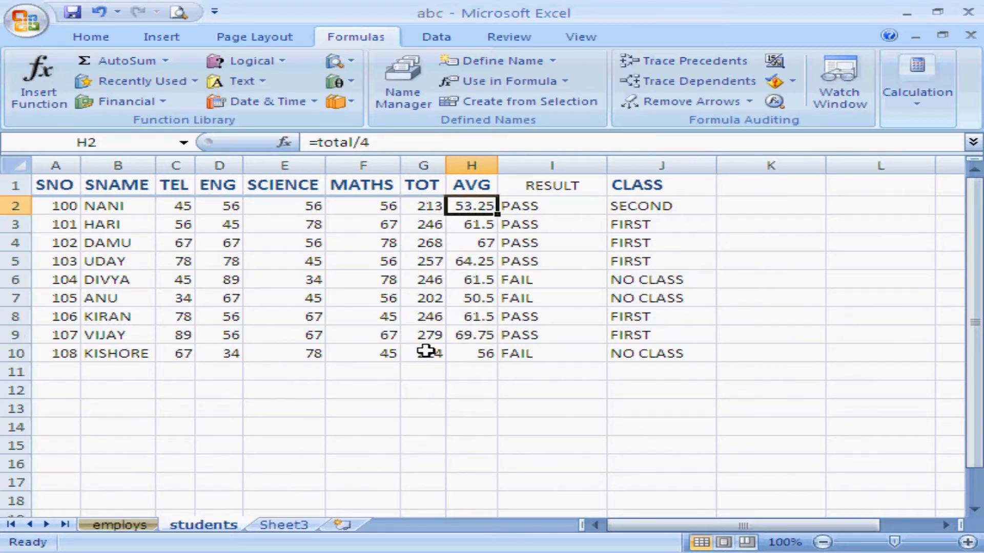
click(479, 260)
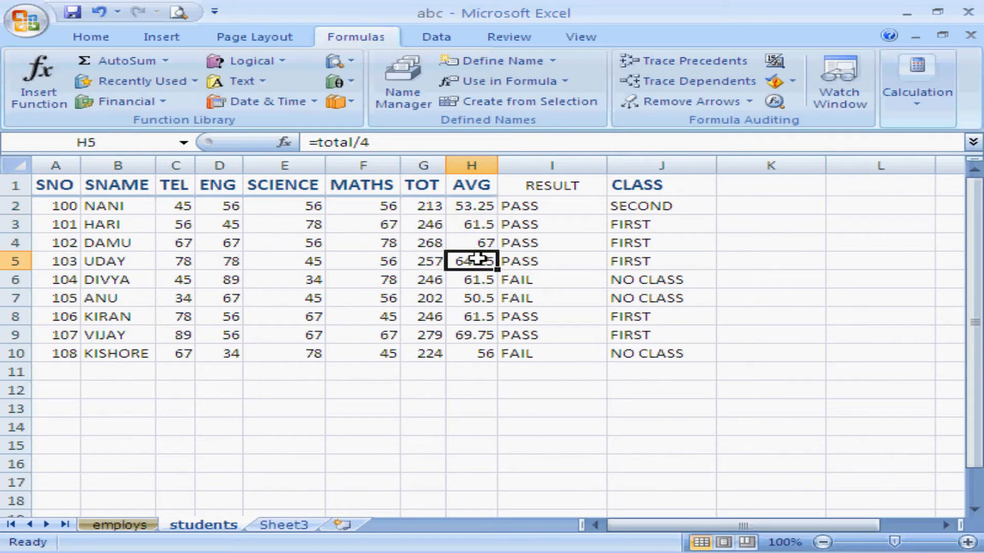
click(478, 281)
click(475, 315)
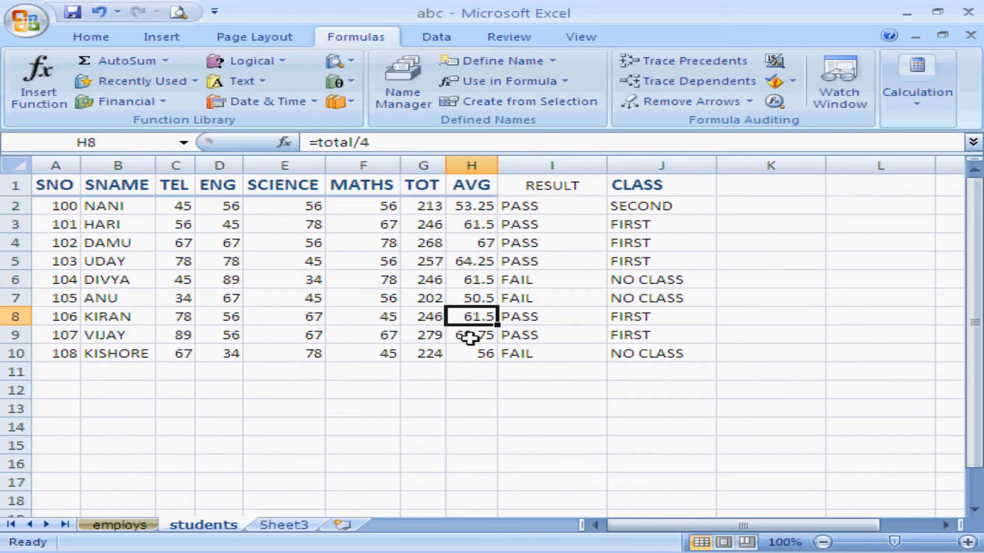
click(472, 336)
click(475, 353)
click(469, 318)
click(464, 299)
click(458, 279)
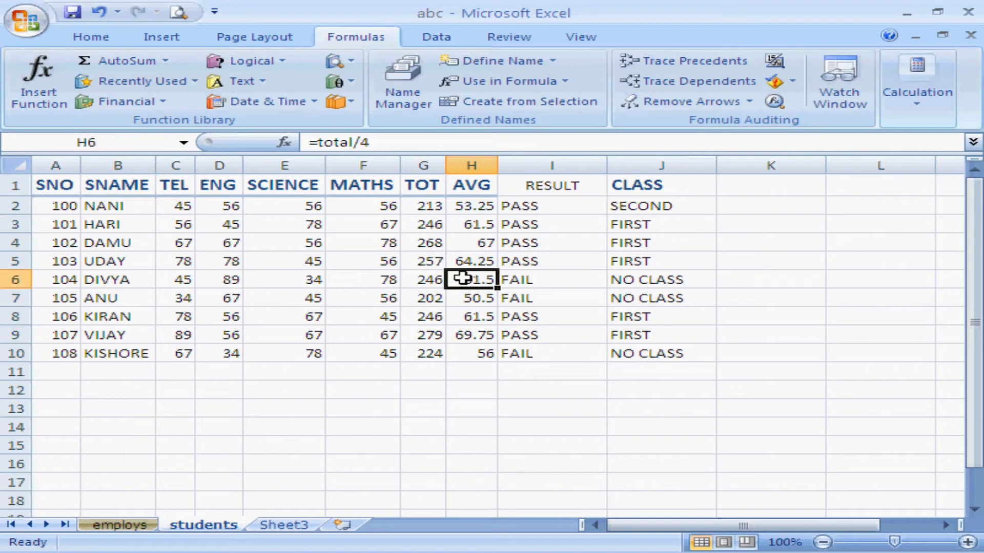
click(458, 261)
click(474, 226)
click(467, 207)
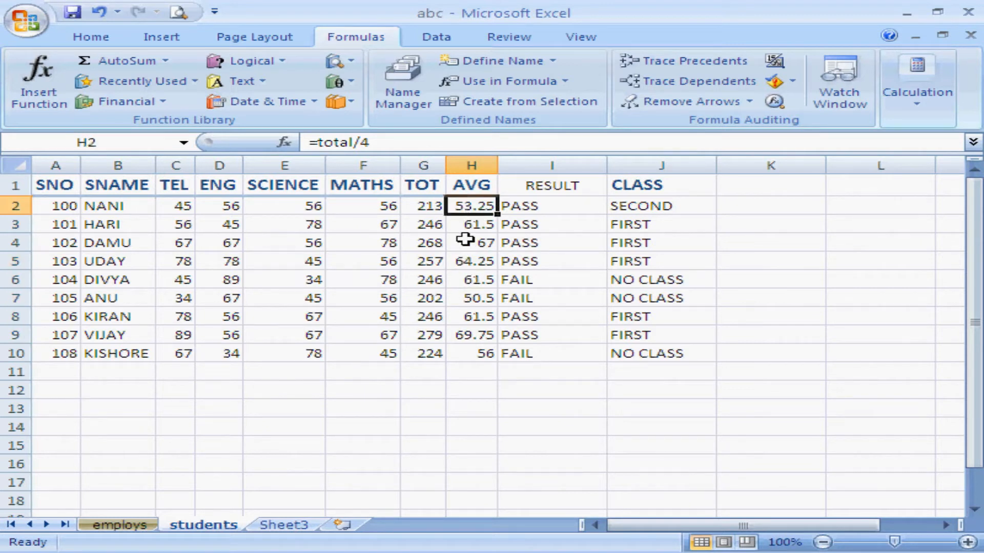
click(464, 240)
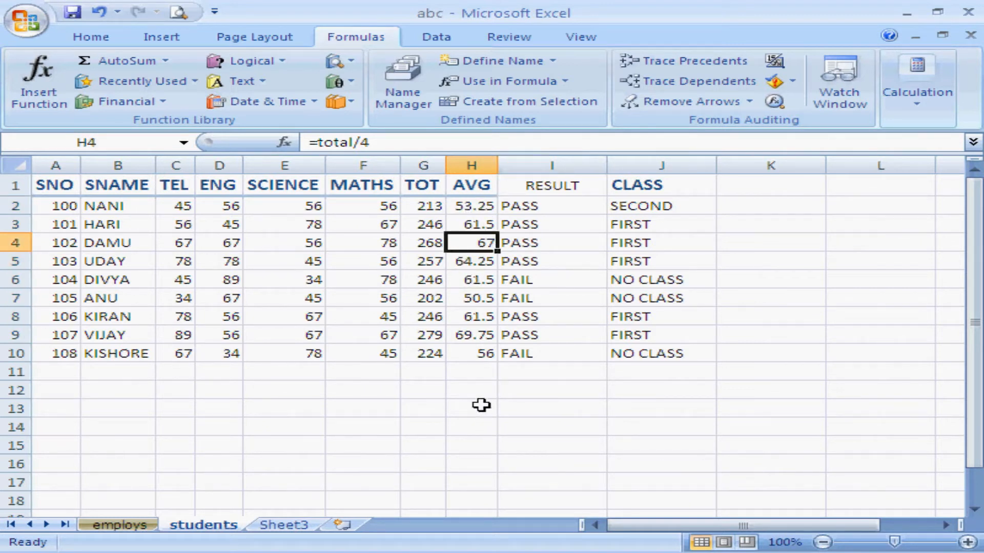
- Paste the defined name "total" as a formula into the empty cell H12, and clear the cell again
click(472, 391)
click(566, 83)
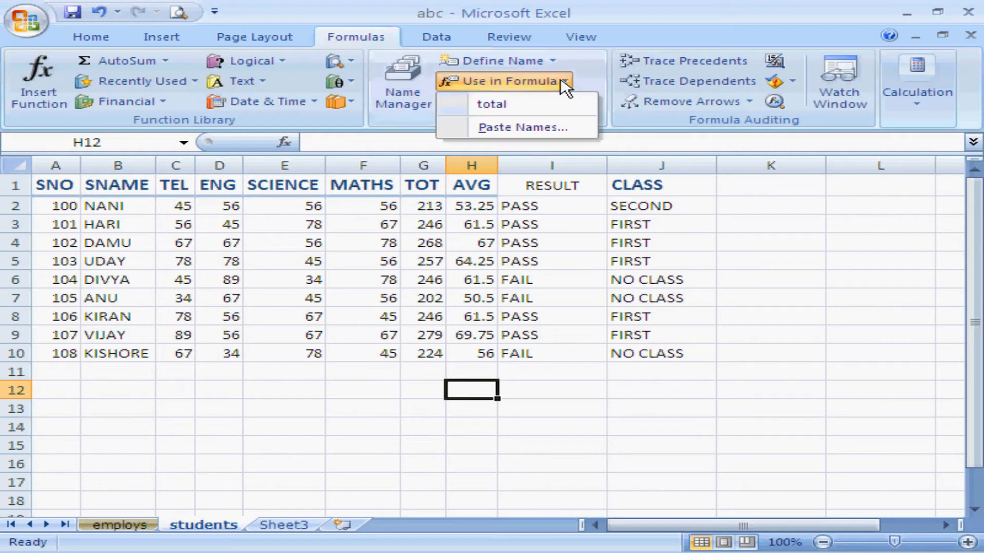
click(566, 129)
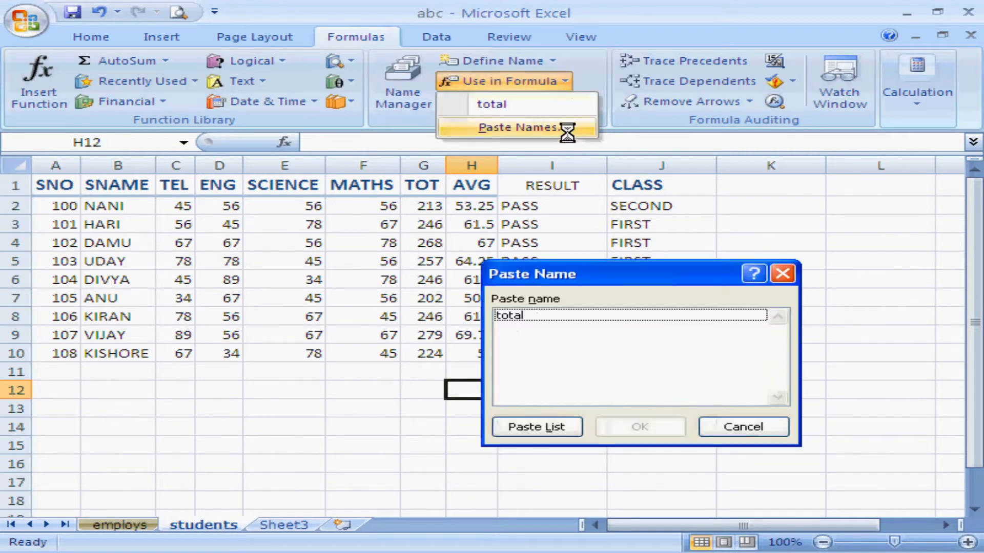
click(535, 317)
click(641, 429)
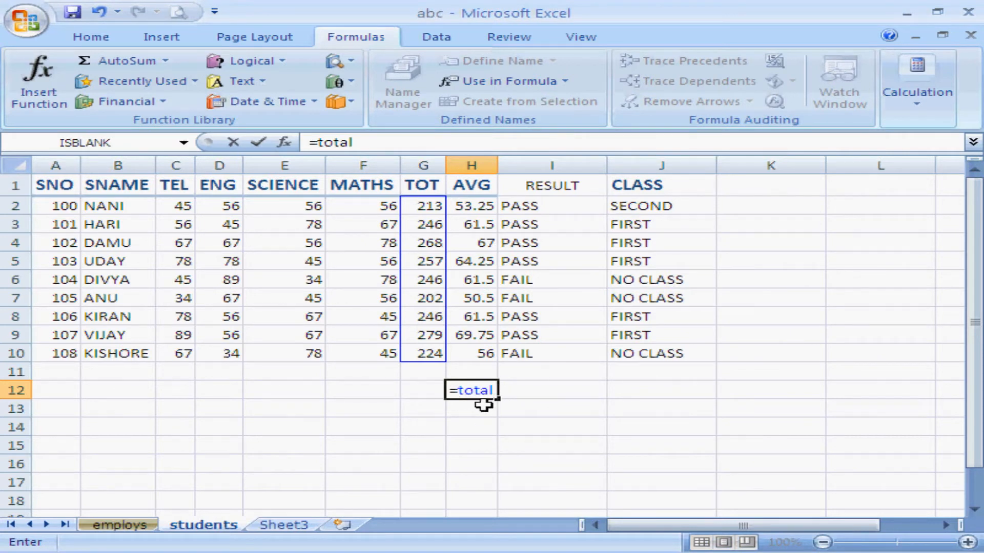
key(Return)
key(Up)
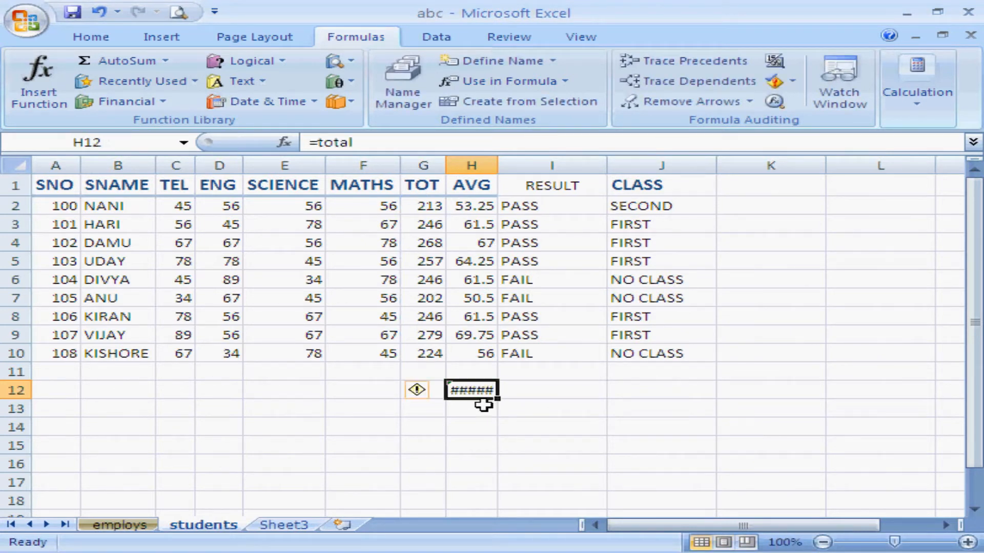
key(Delete)
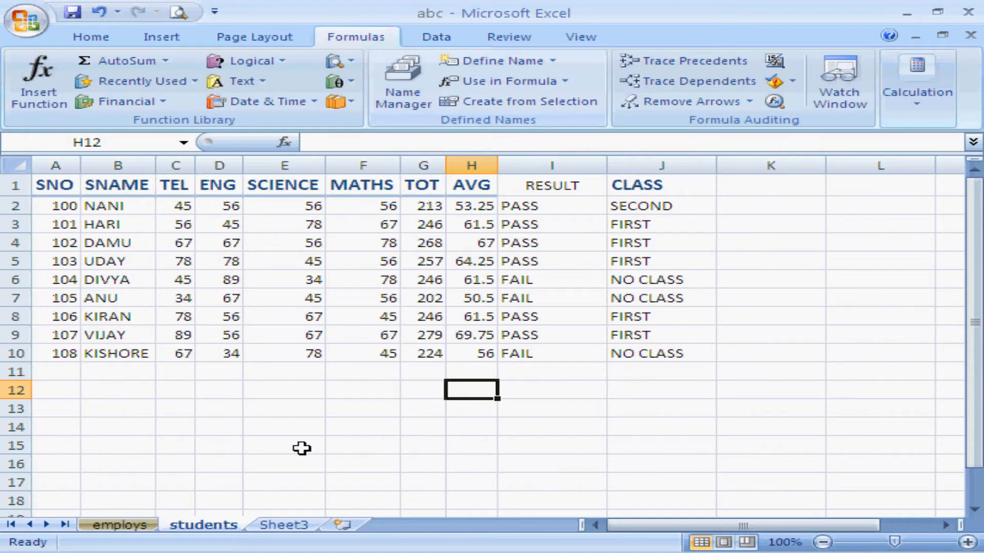
click(558, 85)
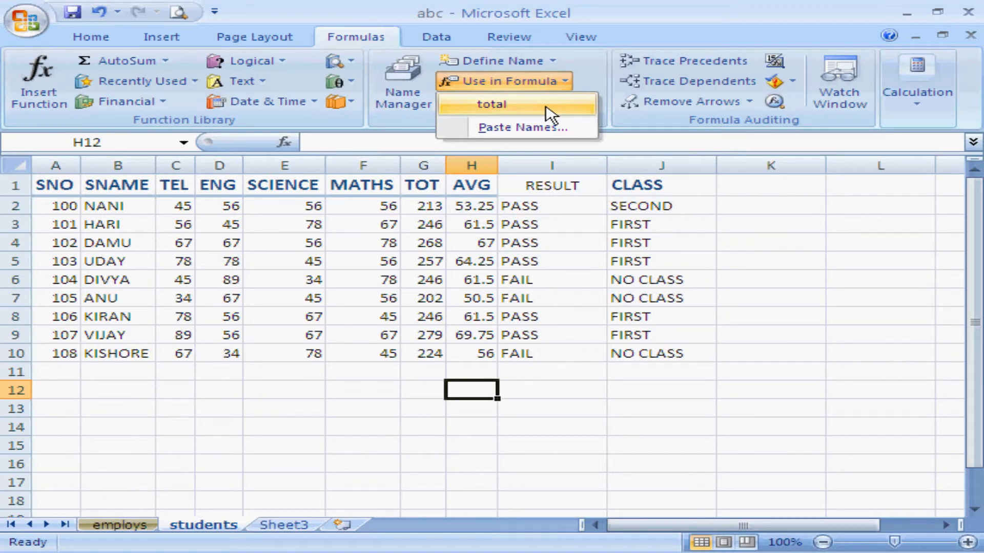
click(551, 105)
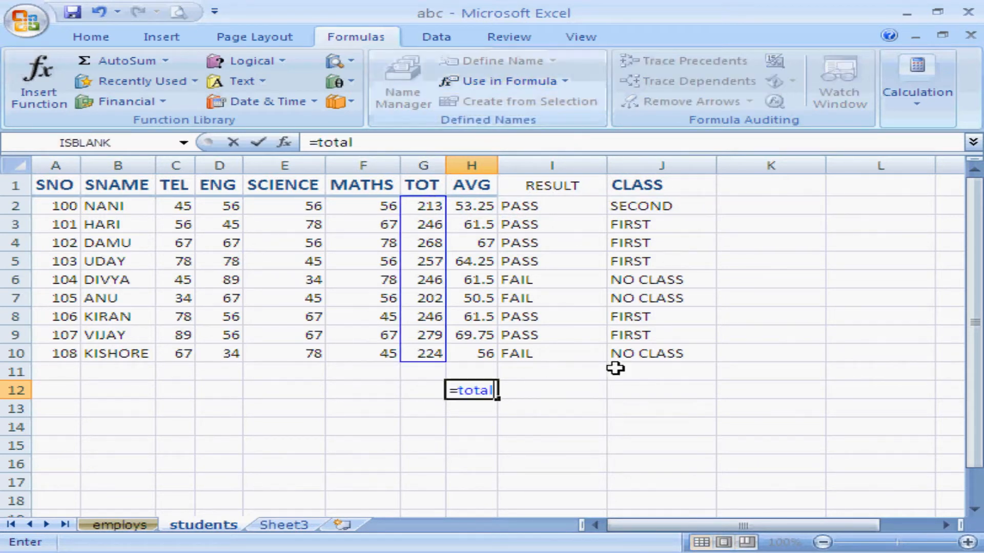
key(Escape)
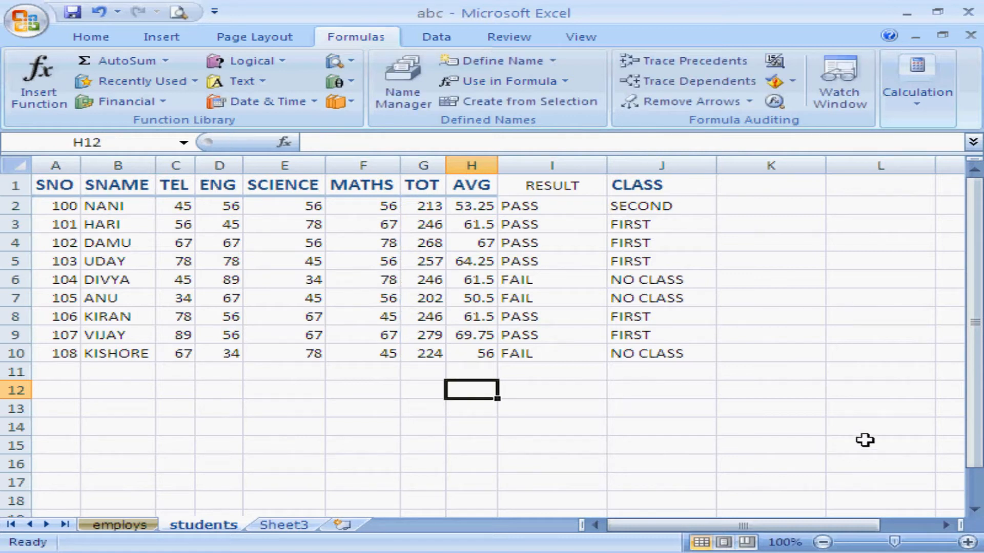
click(564, 81)
key(Escape)
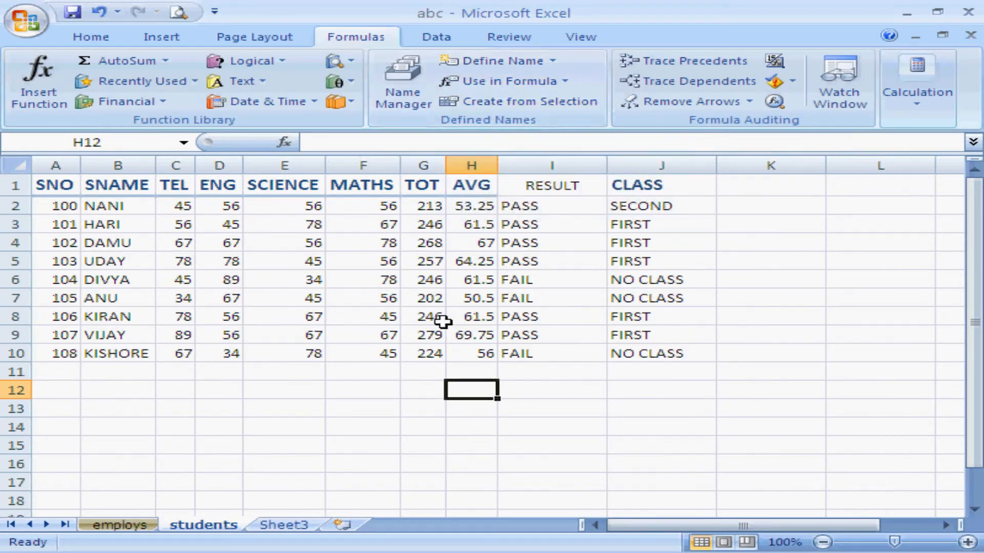
- Create names from the selection A1:J10 using only the top row's values, leaving the right column out
click(52, 186)
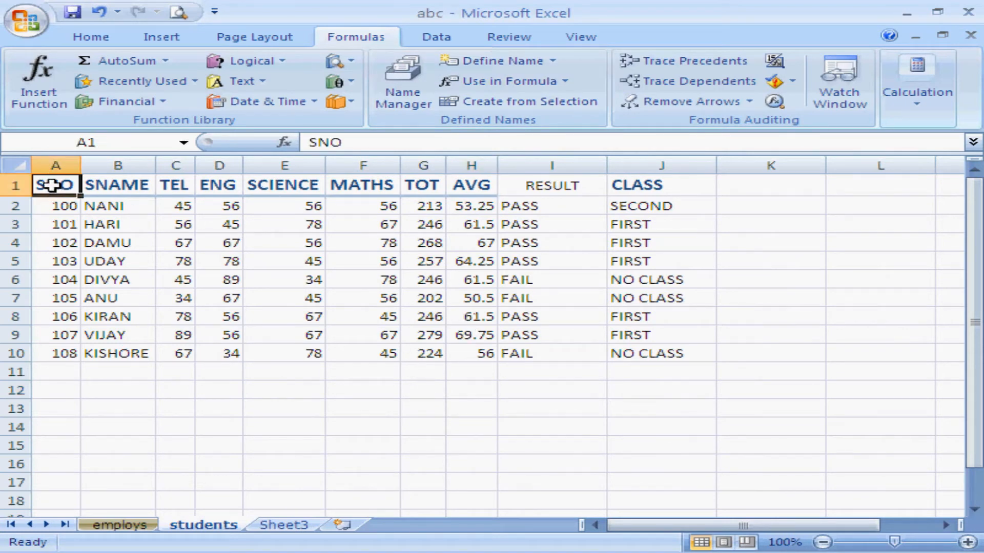
drag(52, 185, 632, 358)
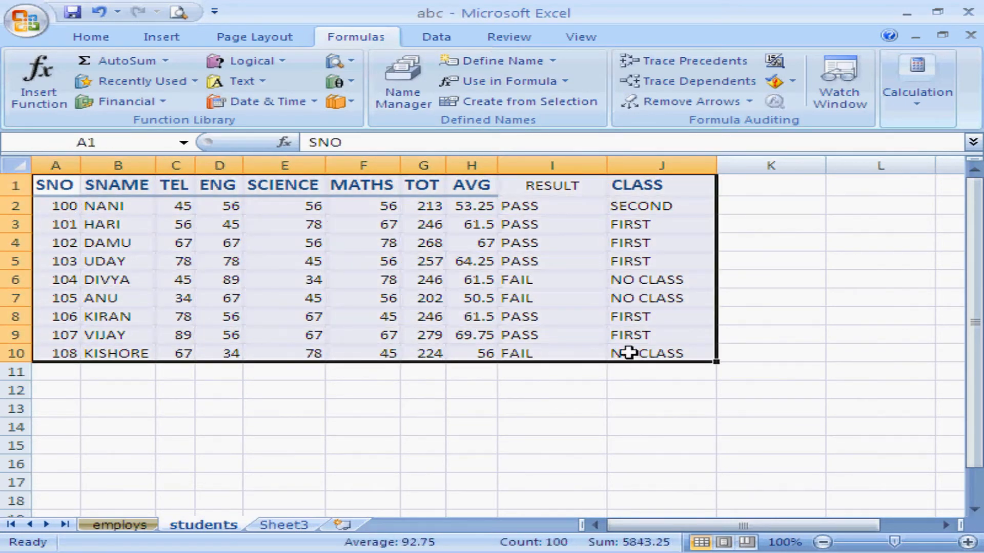
click(510, 104)
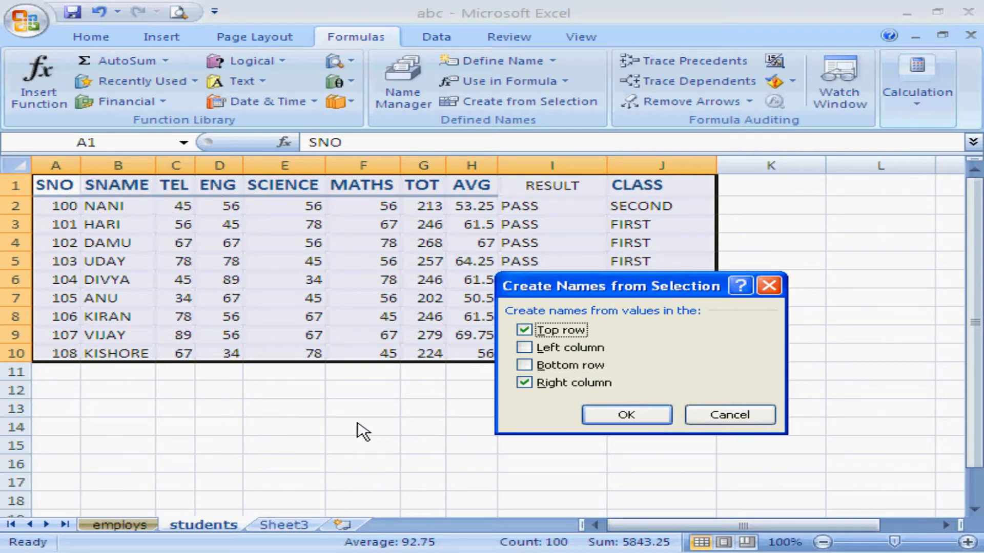
click(524, 384)
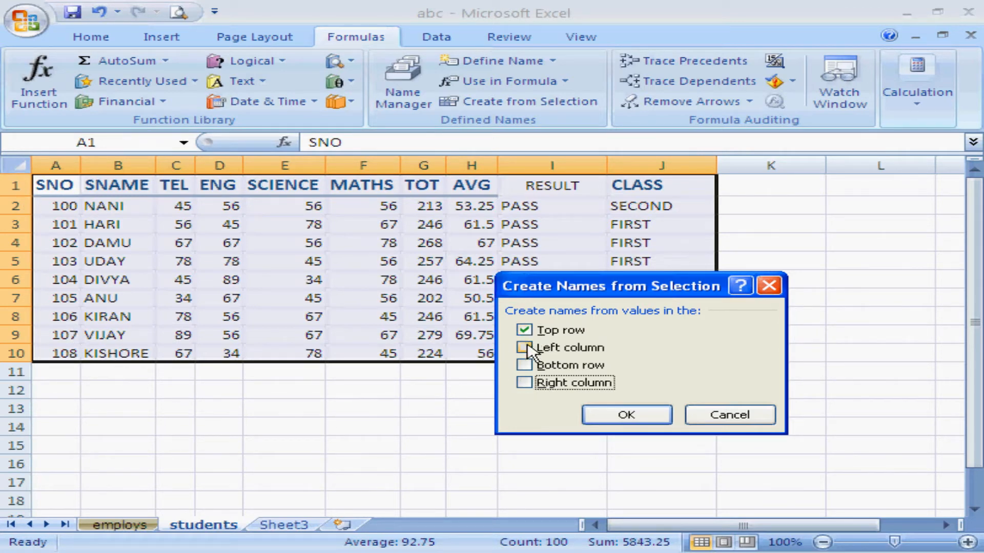
click(646, 425)
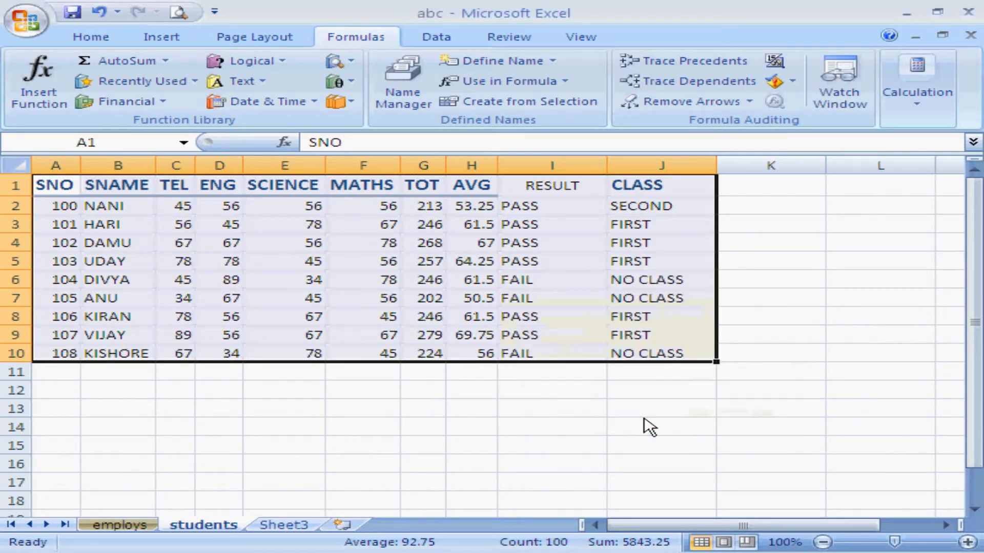
- Go to the named range SNAME to check which cells it covers, and deselect it
click(359, 391)
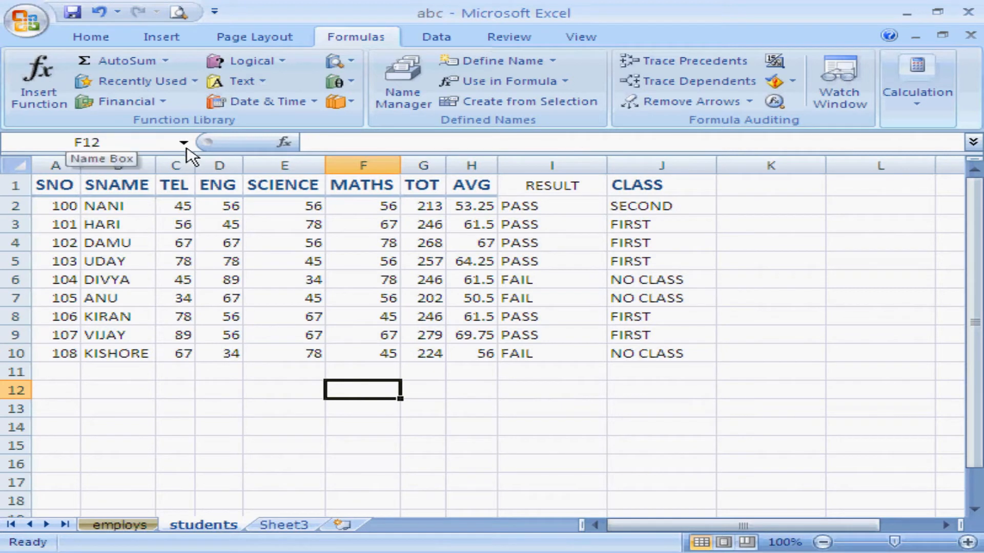
click(183, 142)
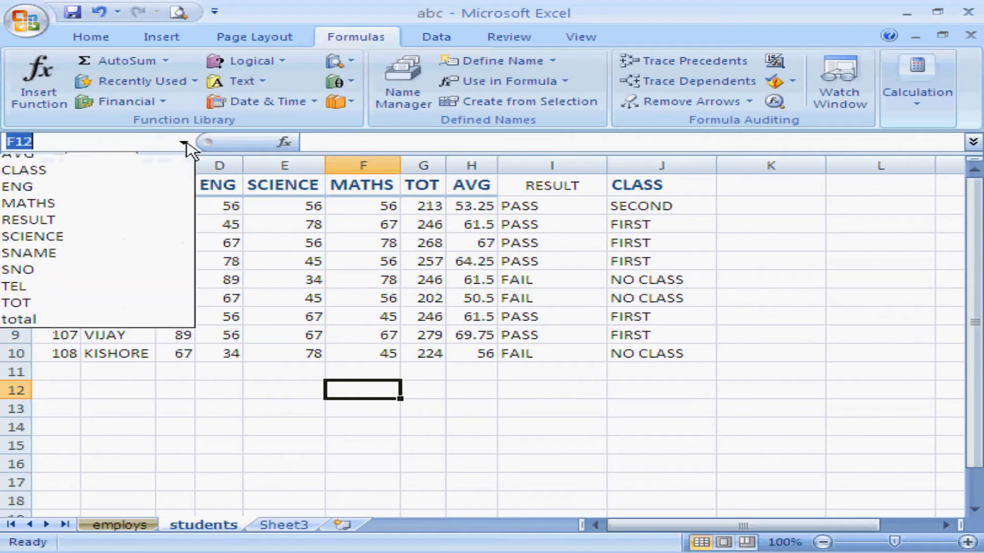
click(119, 263)
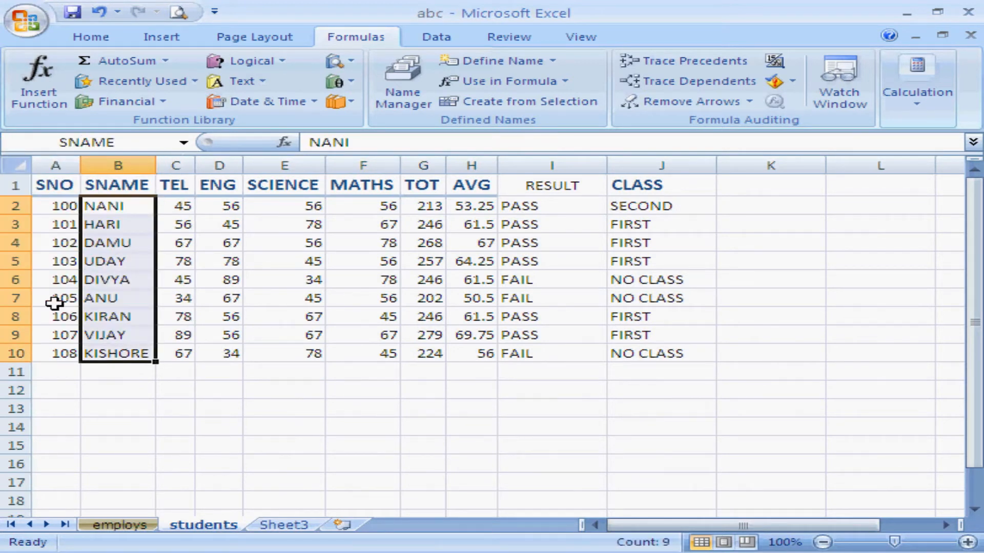
click(419, 392)
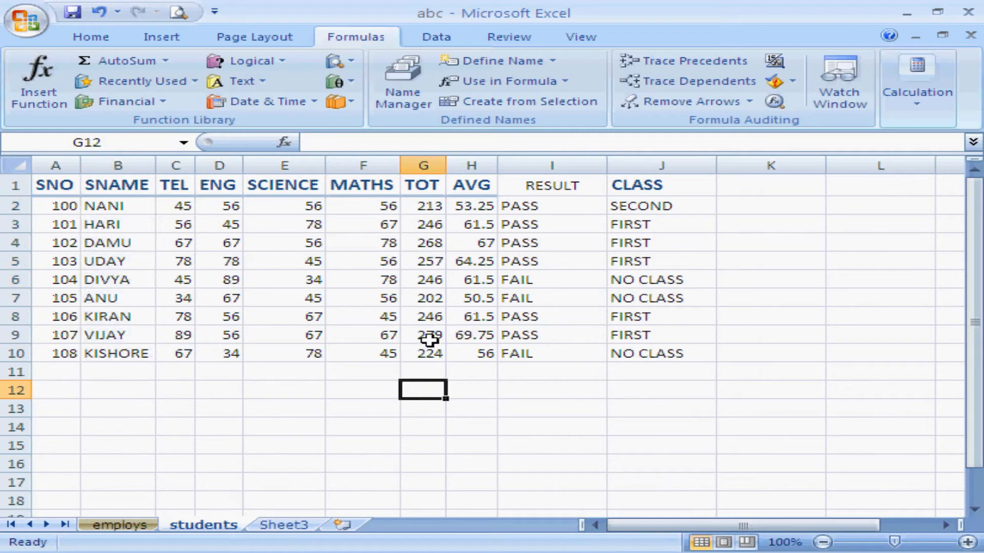
- Trace the precedents of the TOT formula in G5
click(465, 262)
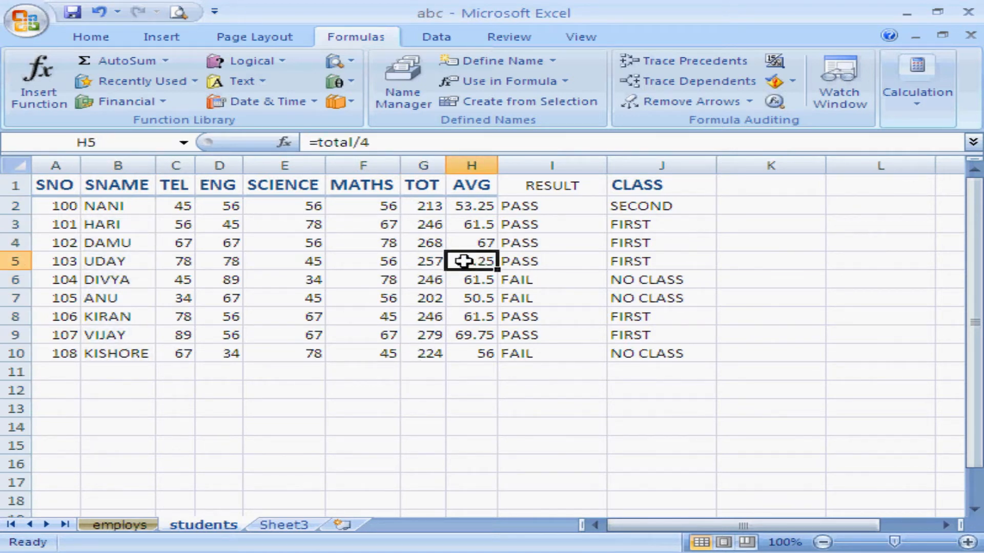
click(432, 262)
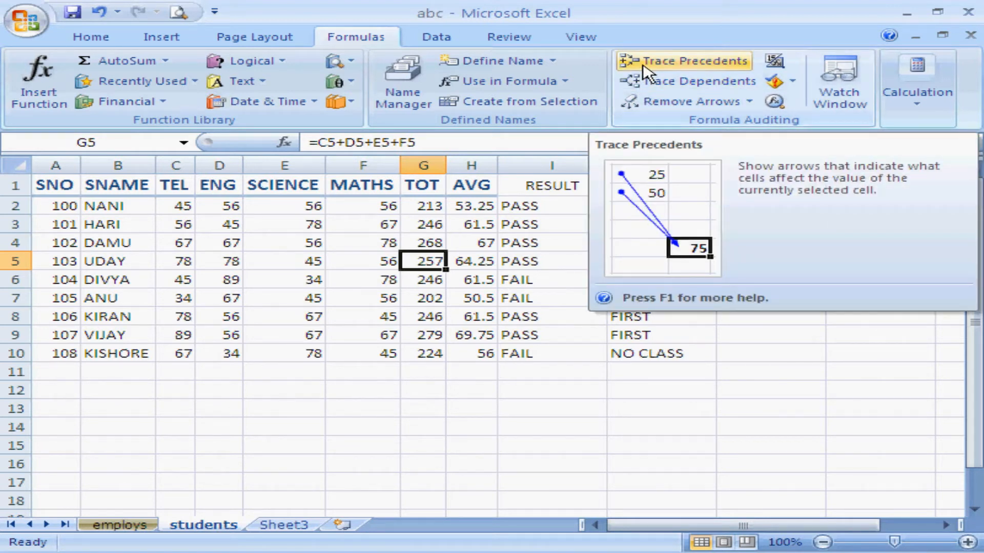
click(643, 68)
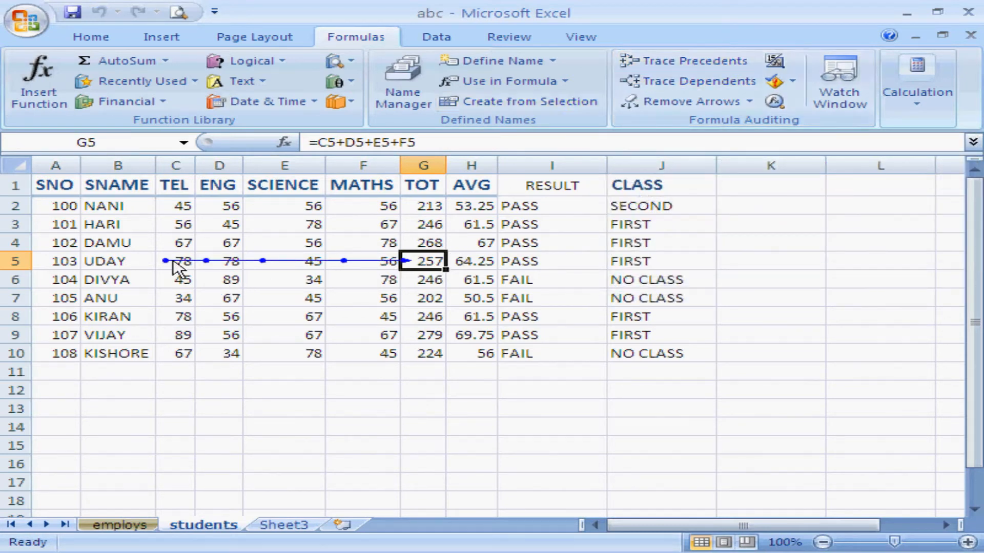
- Trace the dependents of the TOT cell G7, and remove all tracer arrows from the sheet
click(422, 299)
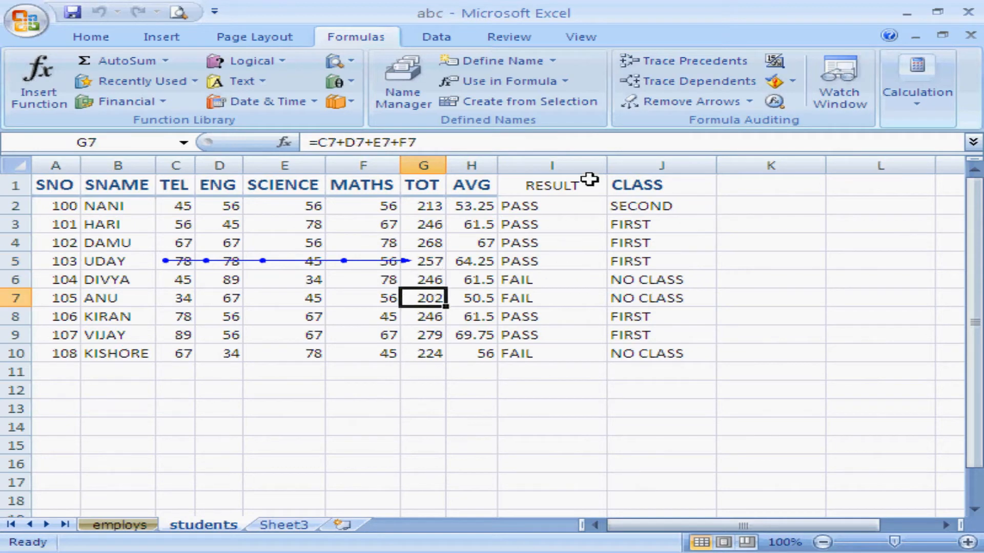
click(641, 82)
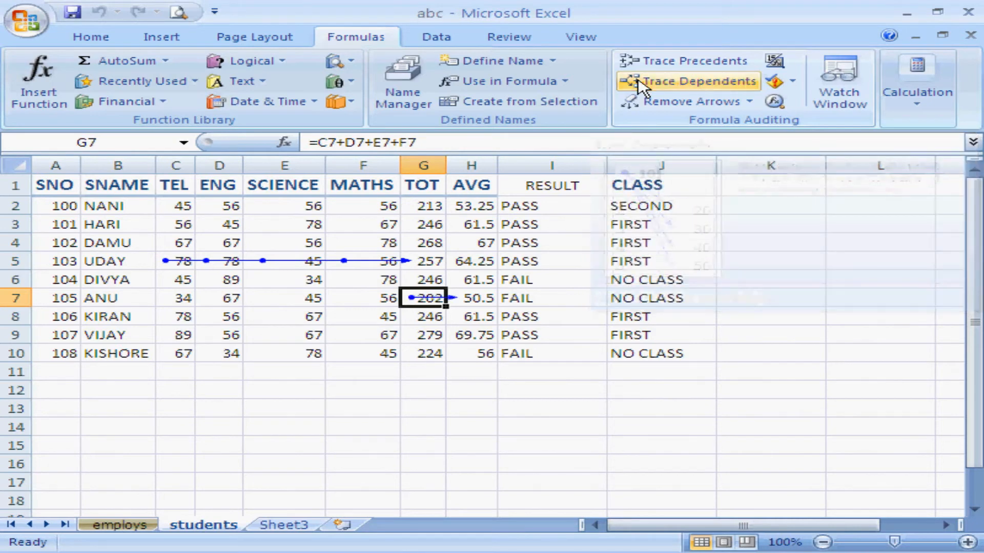
click(477, 301)
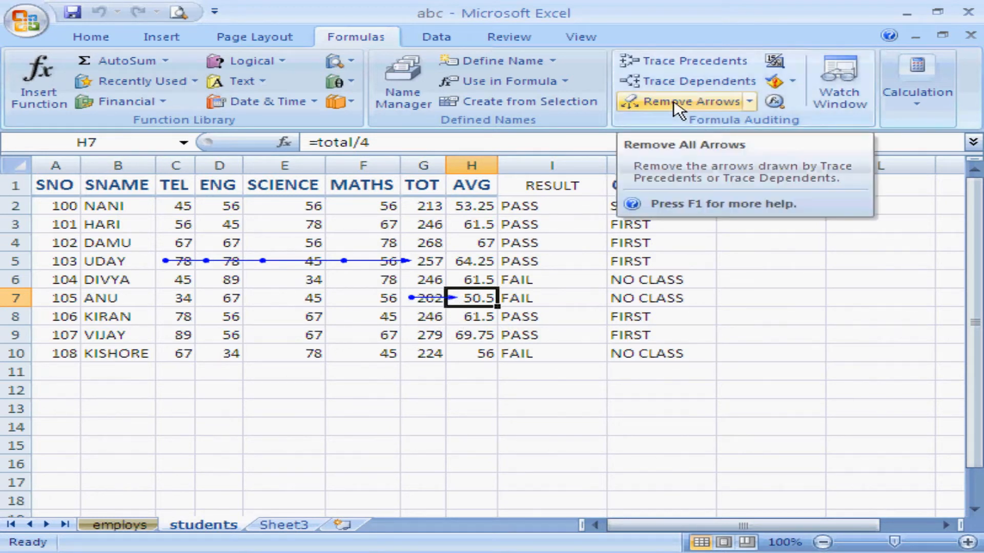
click(676, 103)
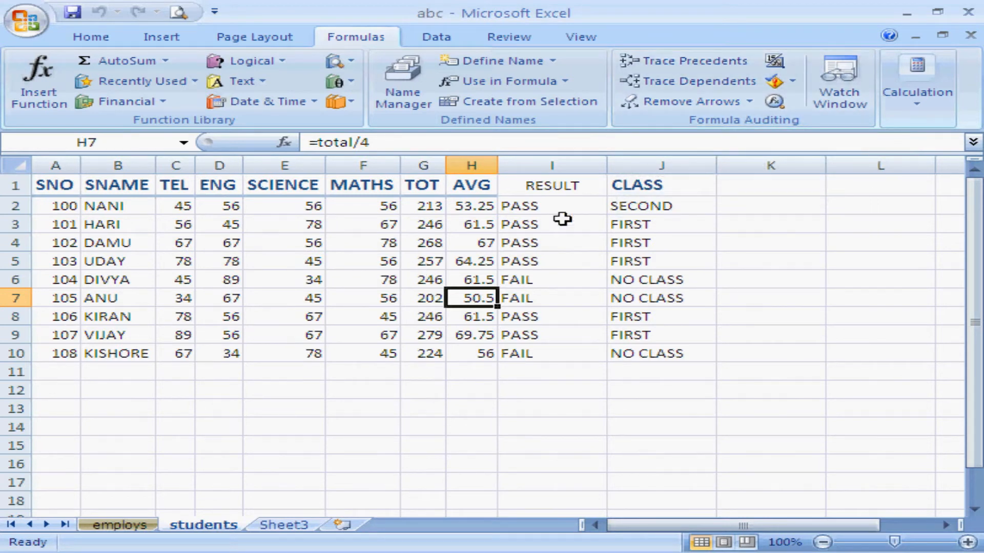
- Show the sheet's formulas to examine the TOT, AVG and RESULT columns, and switch back to displaying values
click(776, 66)
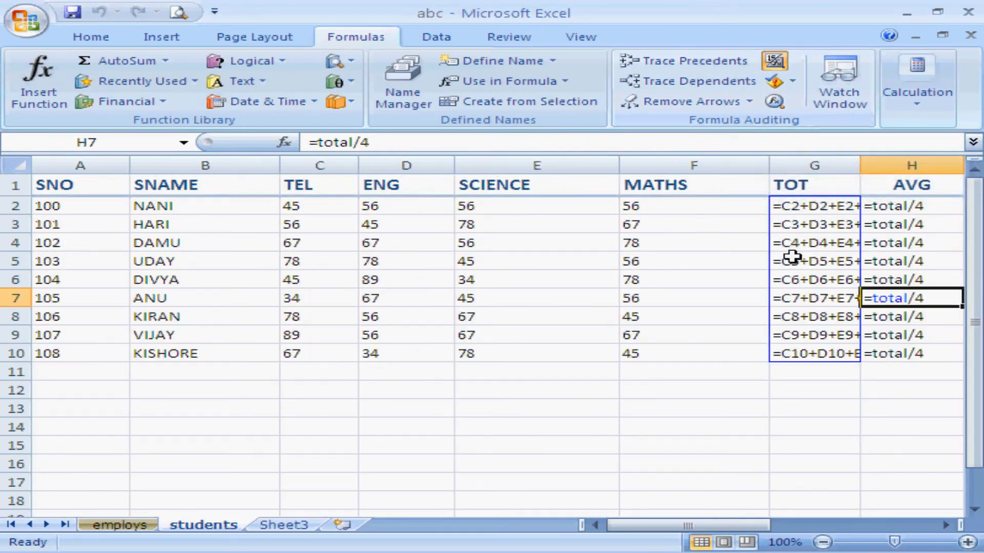
click(810, 238)
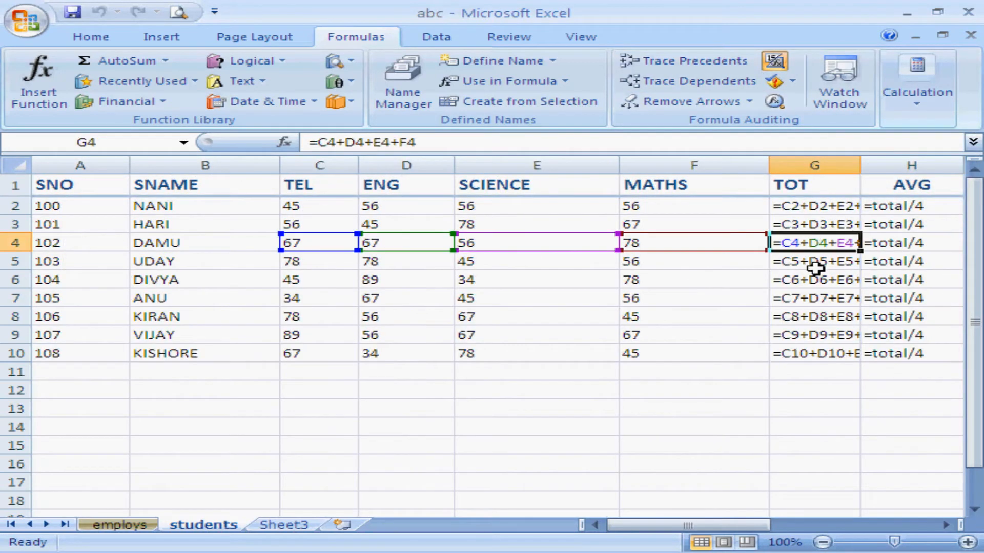
click(814, 299)
click(946, 524)
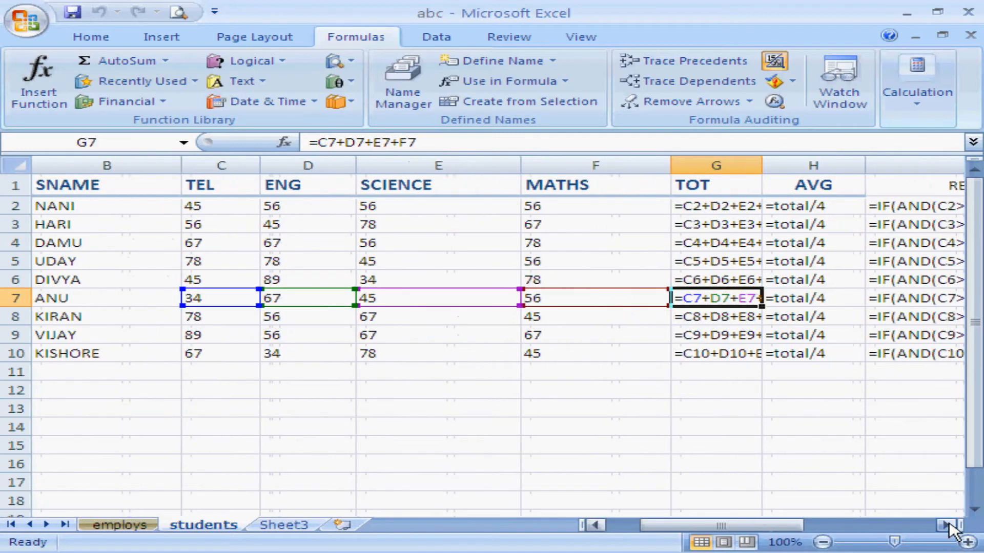
click(946, 525)
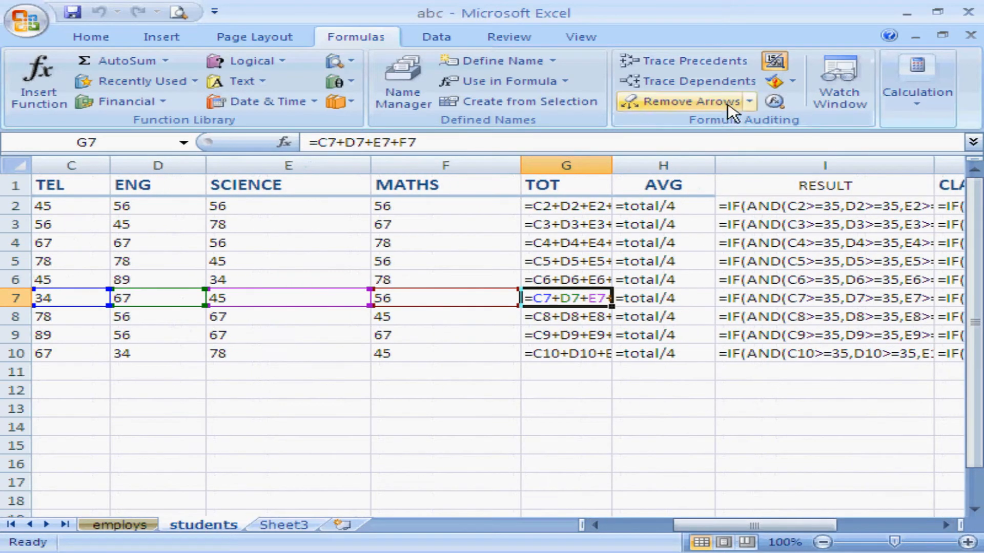
click(774, 66)
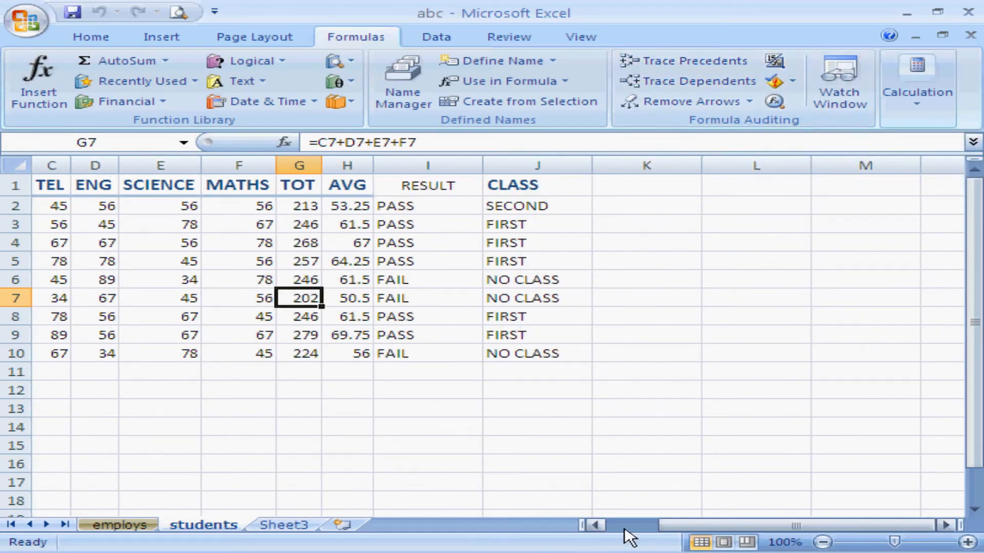
click(595, 525)
click(595, 526)
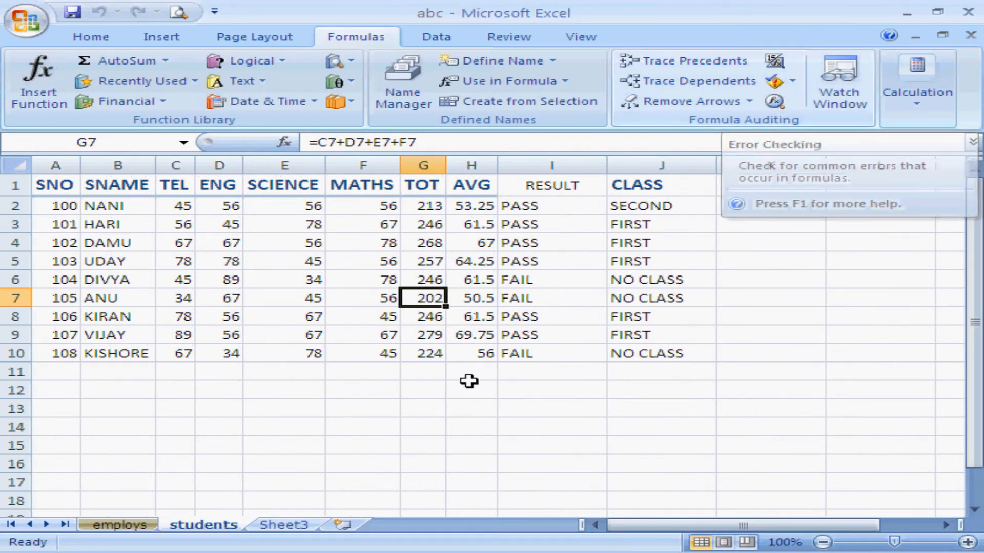
- Enter the deliberately faulty formula =45*hello in cell F13
click(374, 414)
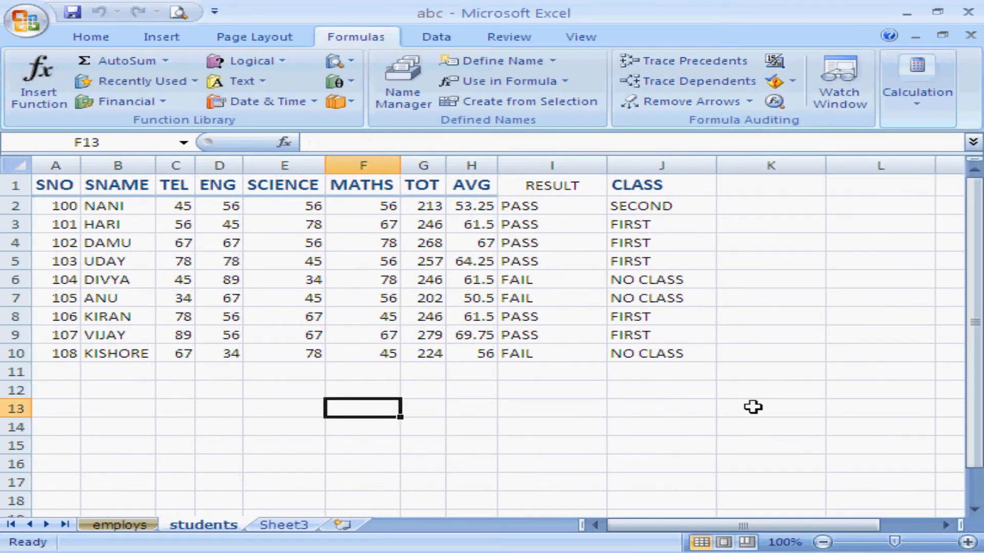
text(=45*)
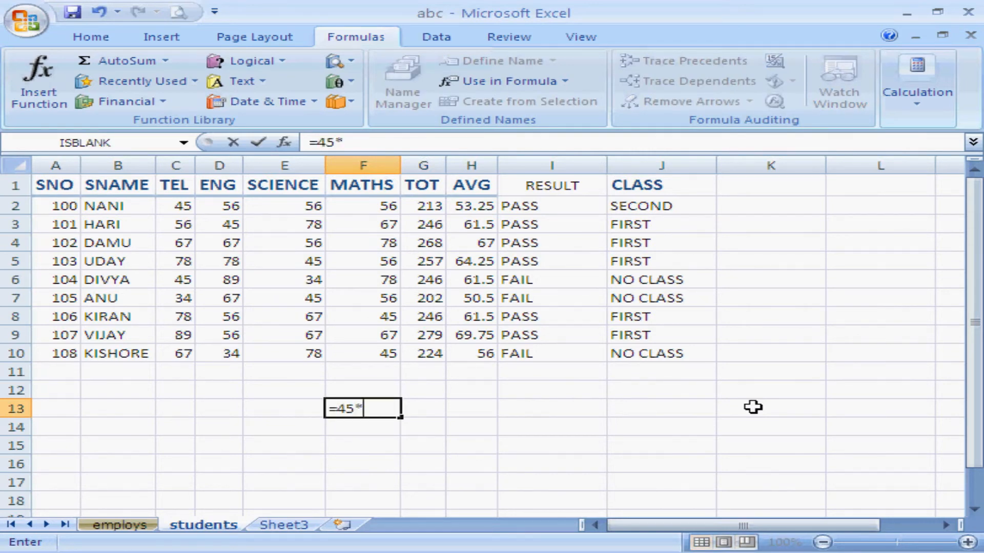
text(hello)
key(Return)
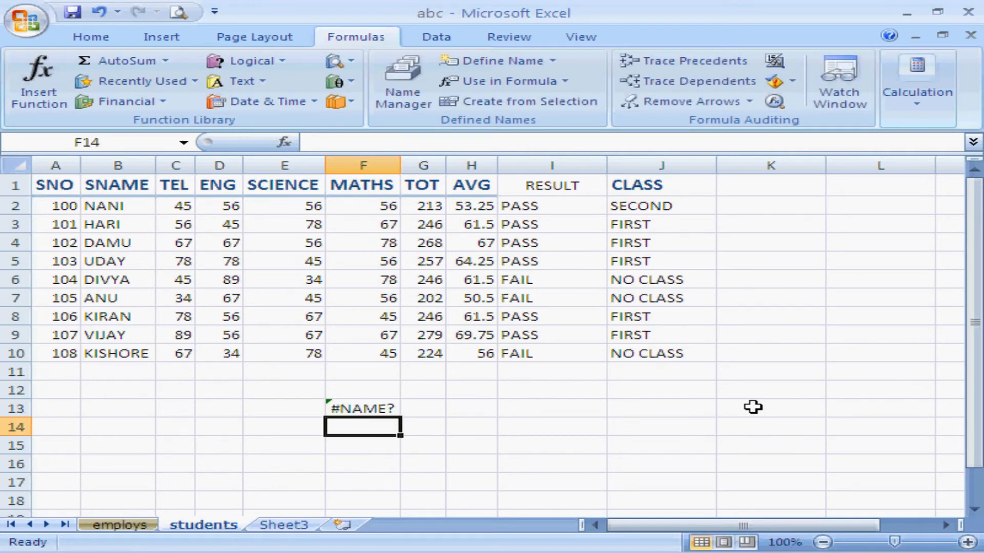
click(752, 353)
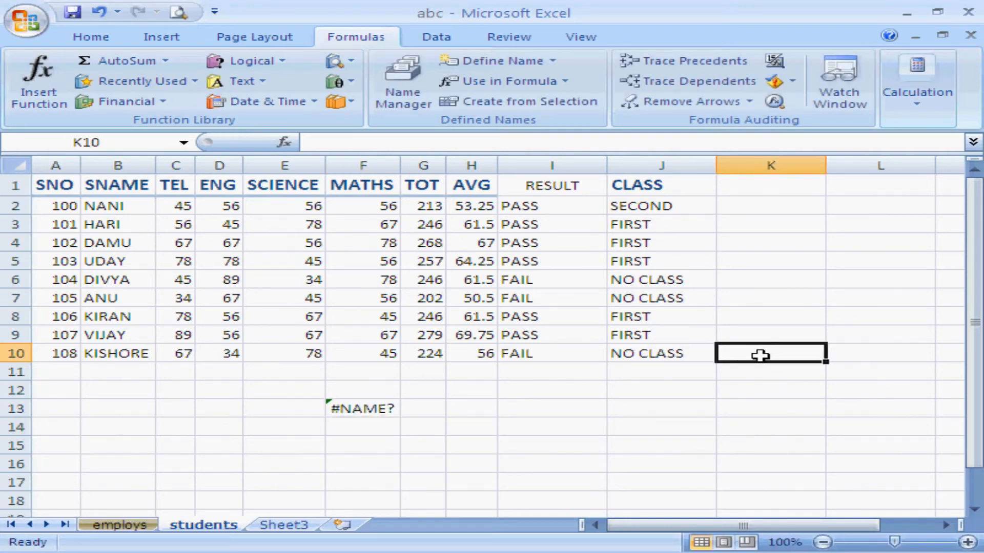
- Run error checking on the students sheet, review the error in F13, and finish the check
click(774, 82)
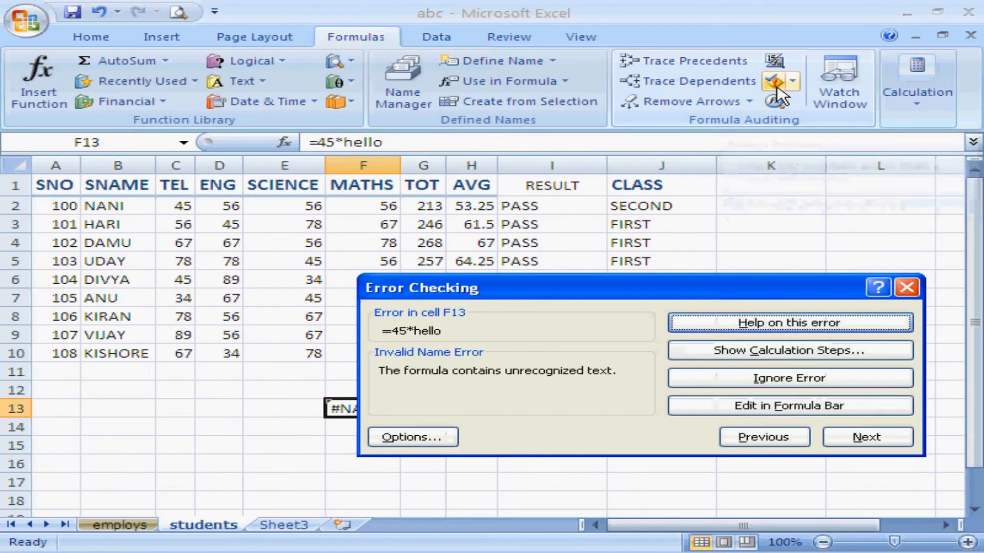
click(854, 440)
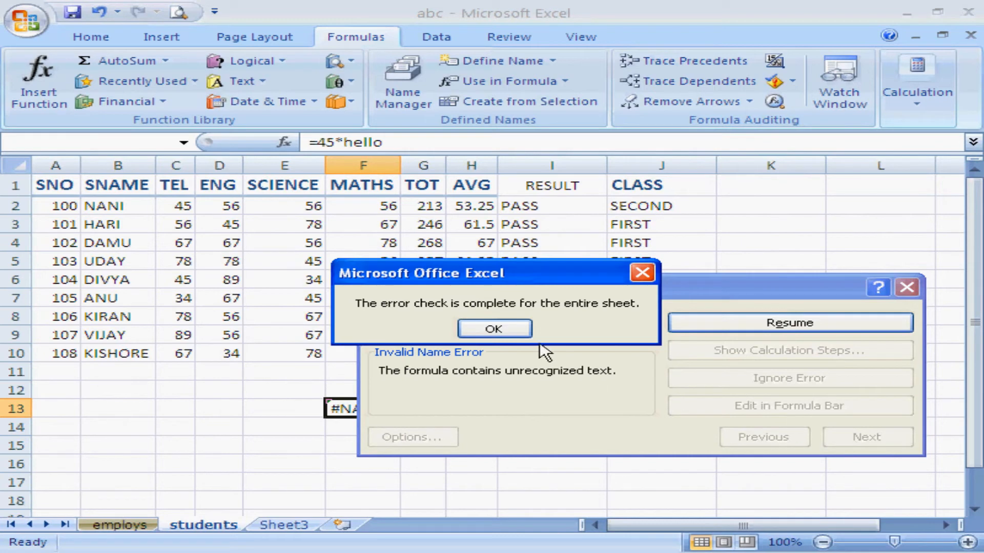
click(504, 331)
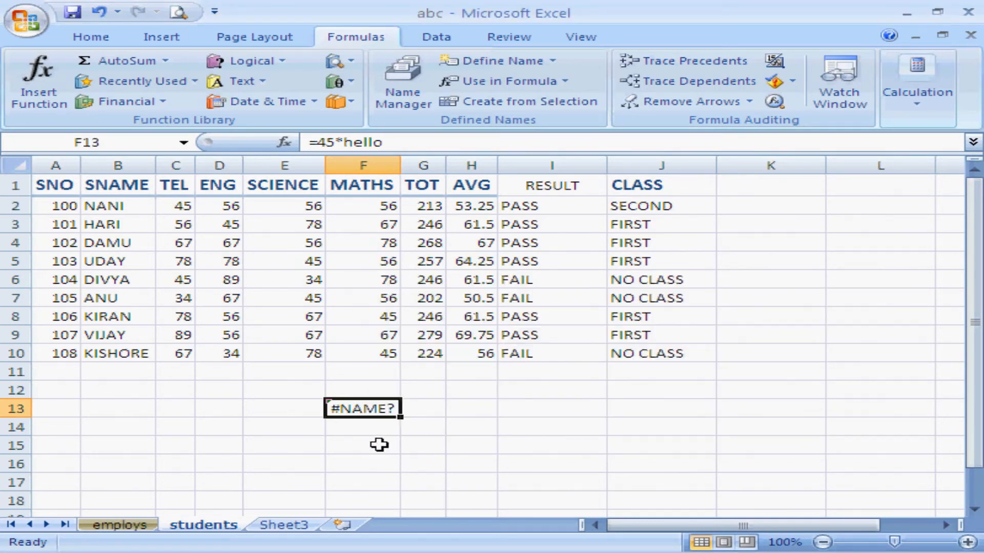
- Delete the faulty formula from cell F13
click(391, 428)
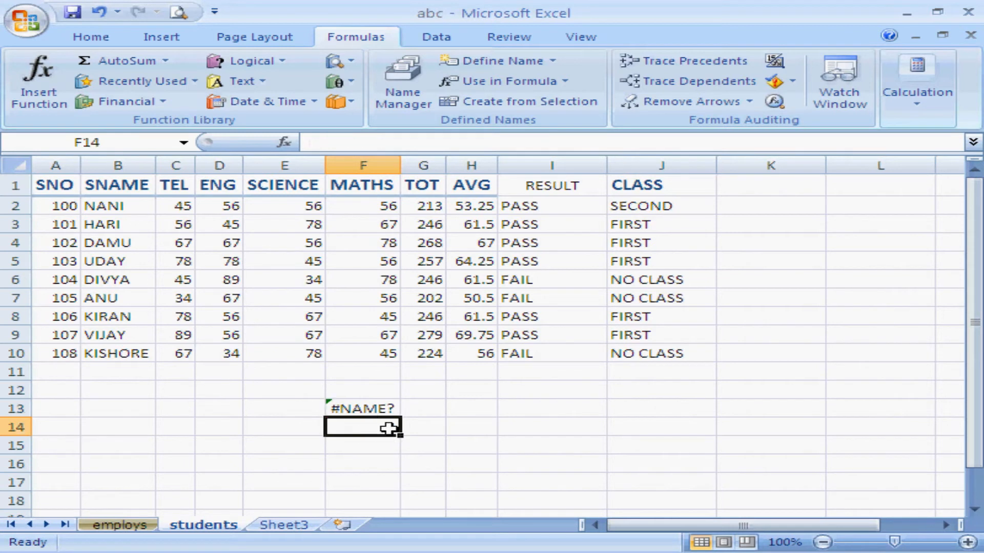
click(386, 408)
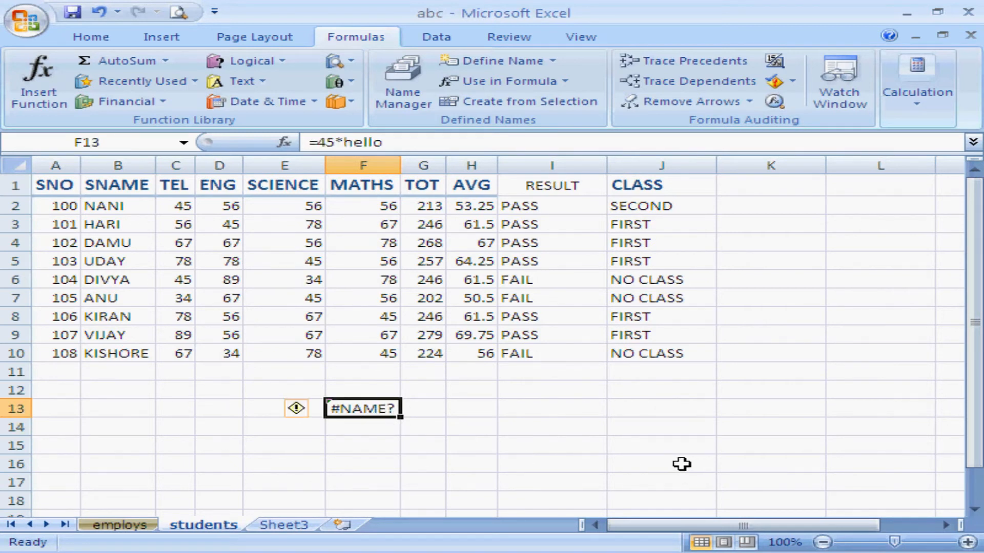
key(Delete)
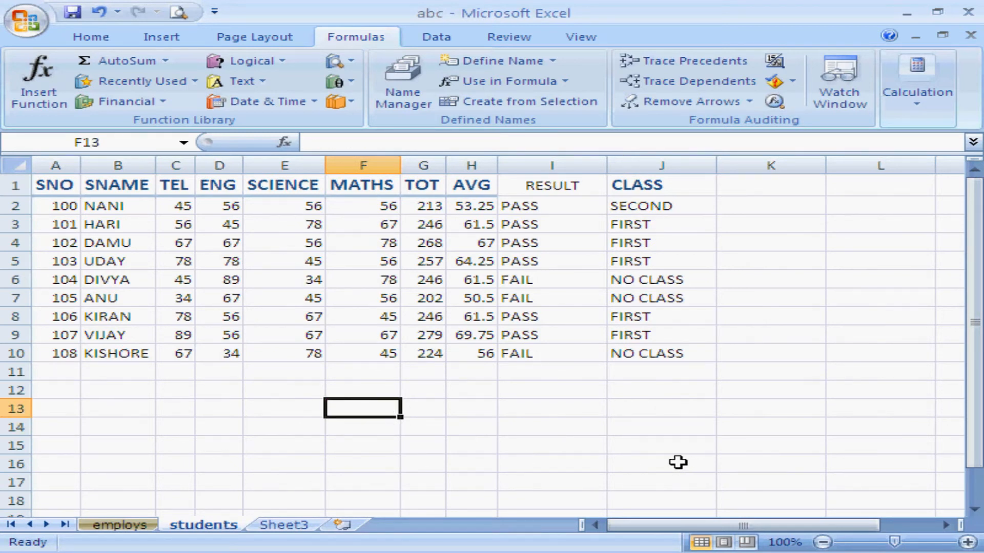
click(774, 102)
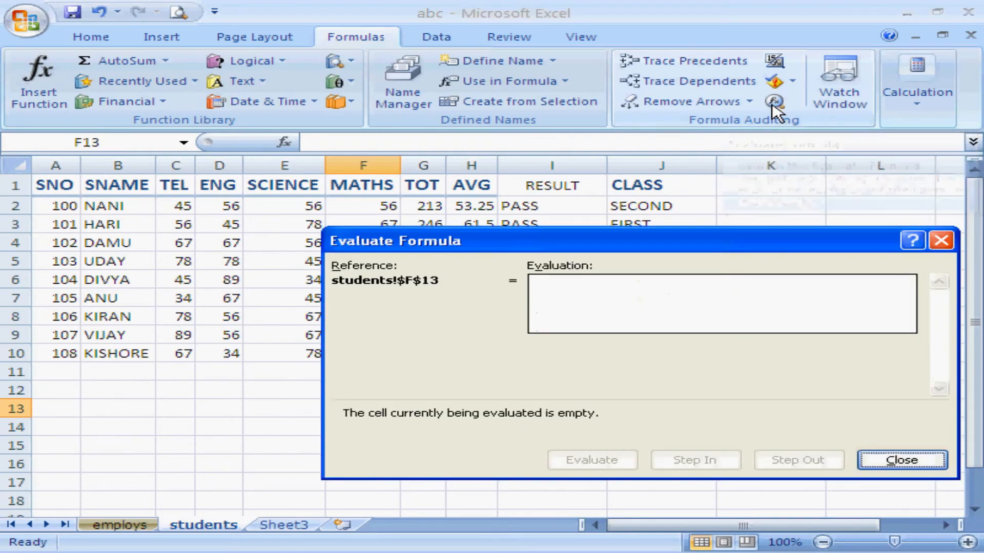
drag(572, 248, 522, 254)
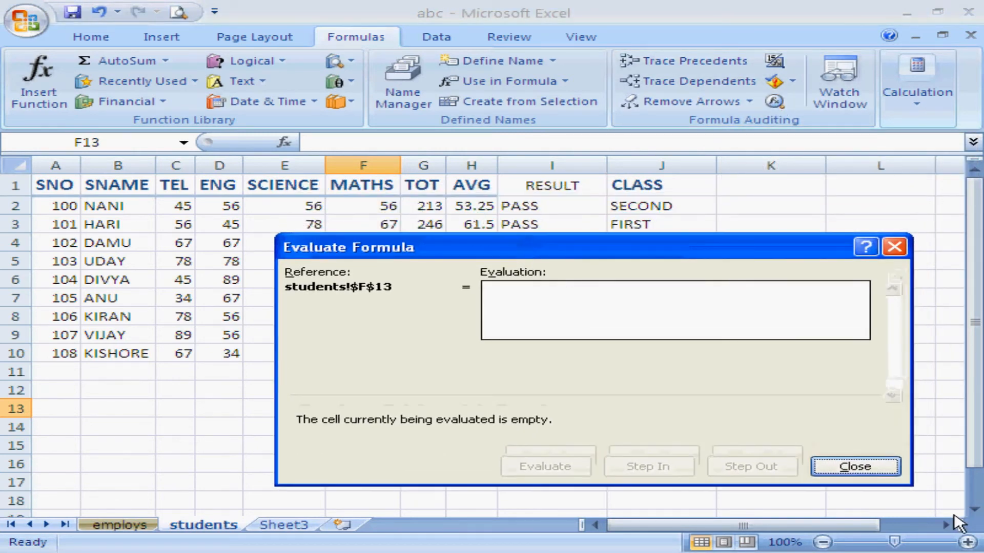
click(855, 468)
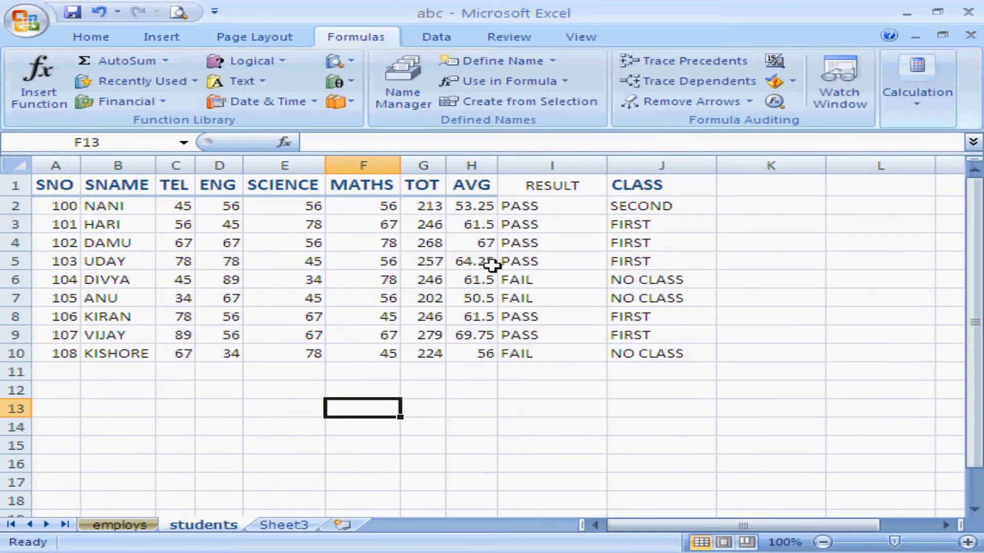
- Start evaluating the TOT formula in G4, stepping into and back out of its C4 and D4 references
click(422, 246)
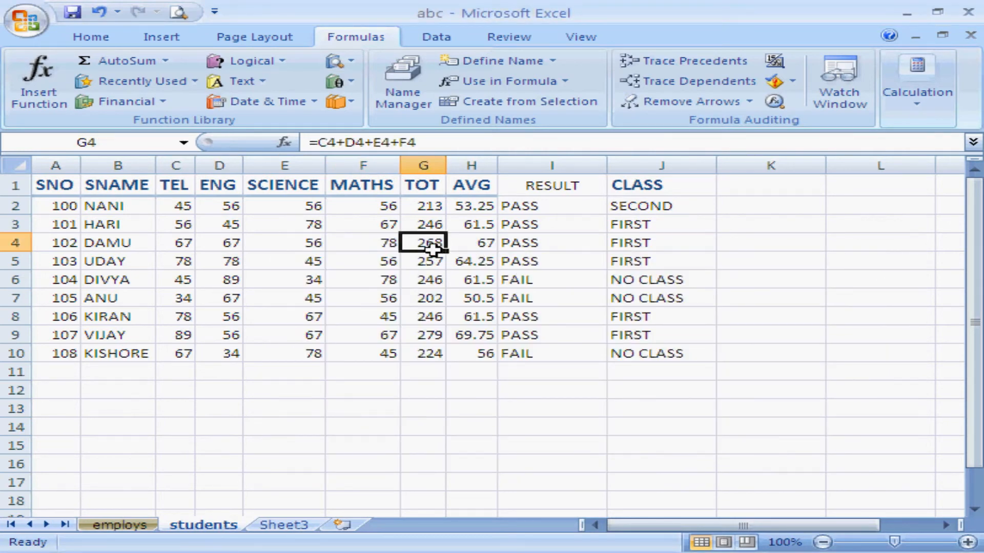
click(776, 104)
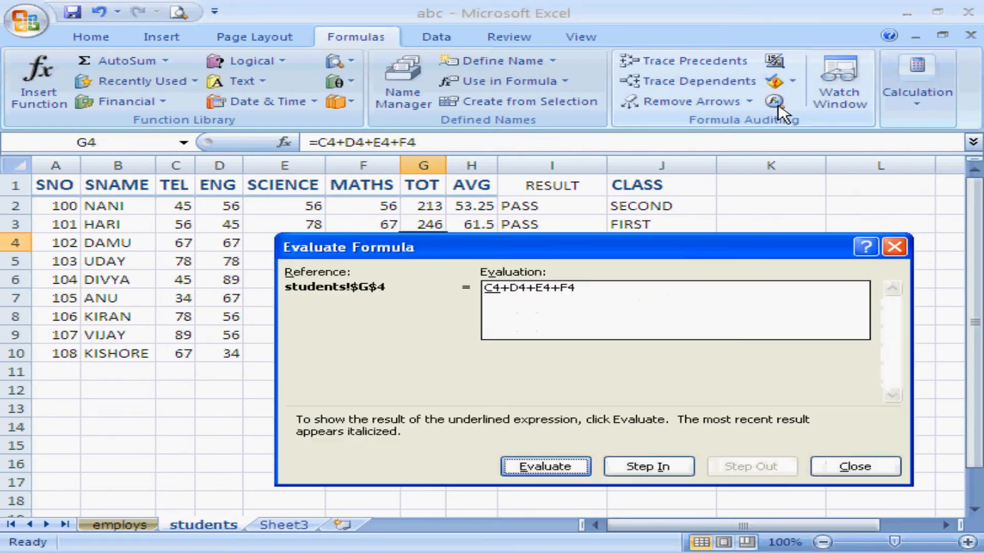
drag(591, 239, 648, 296)
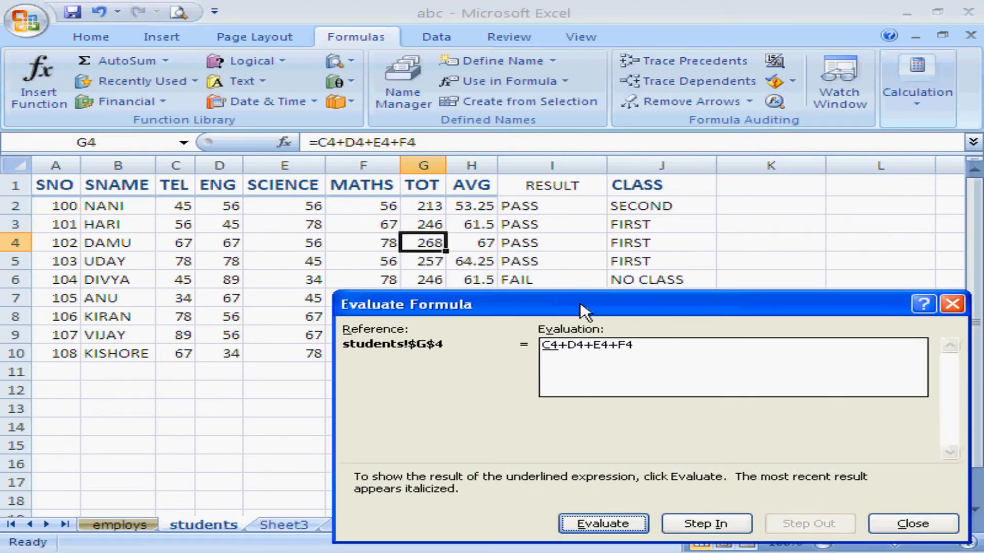
drag(583, 309, 407, 292)
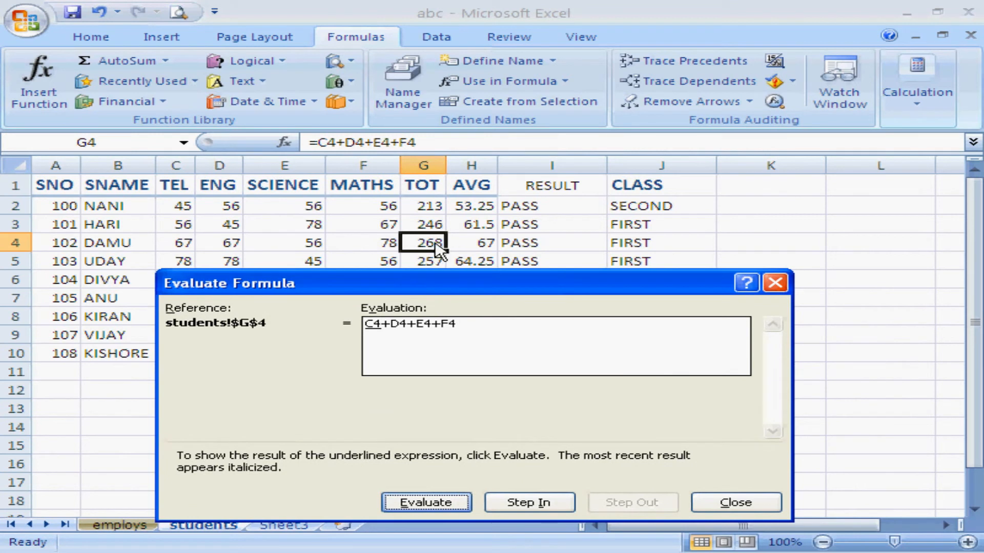
drag(477, 284, 595, 183)
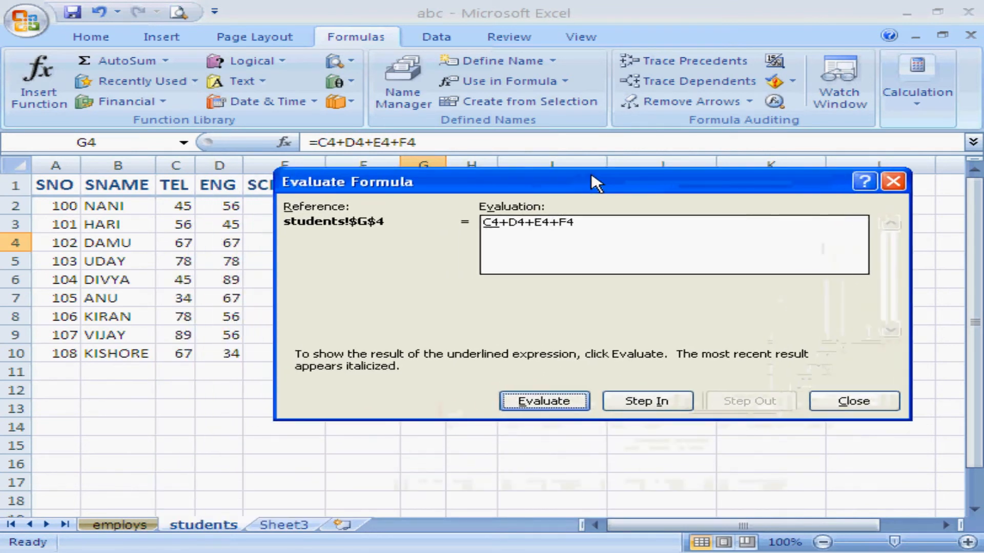
click(647, 405)
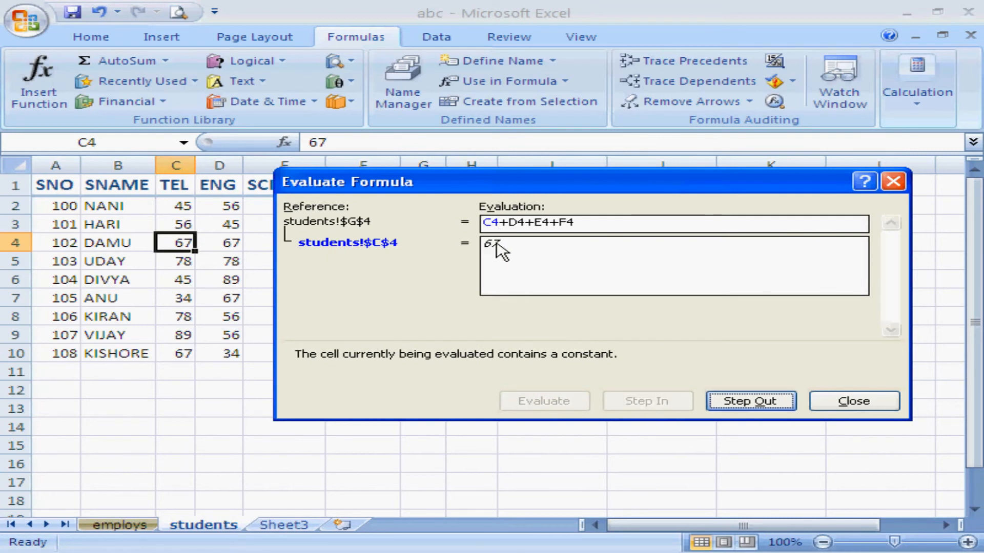
click(748, 406)
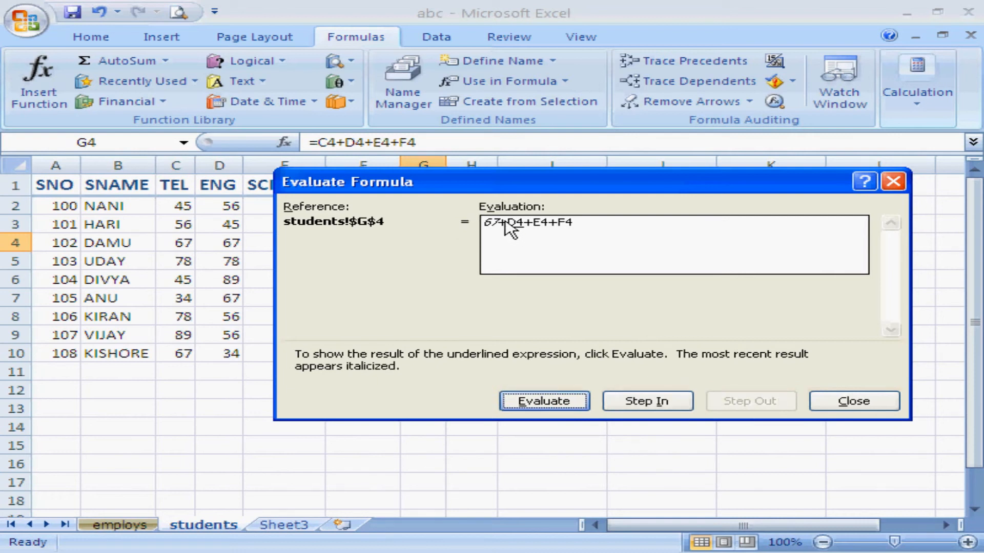
click(667, 403)
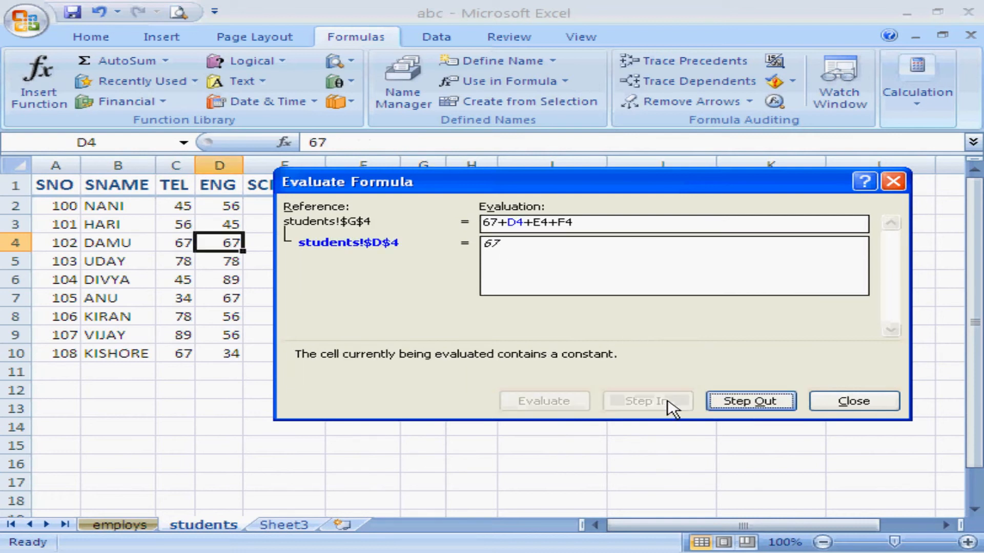
click(738, 405)
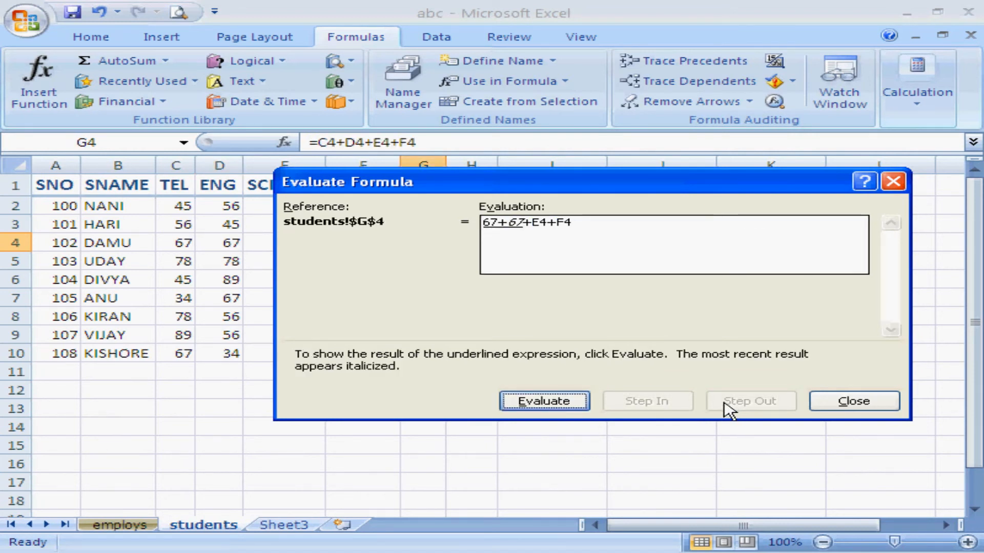
- Evaluate the remaining parts of G4's formula through to the final result, and close the evaluation
click(570, 403)
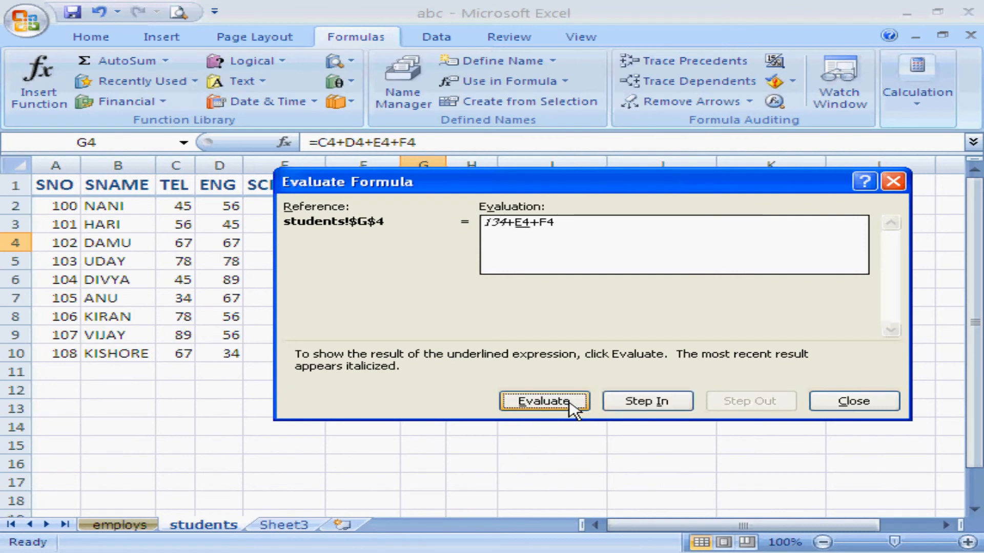
click(570, 404)
click(569, 404)
click(570, 403)
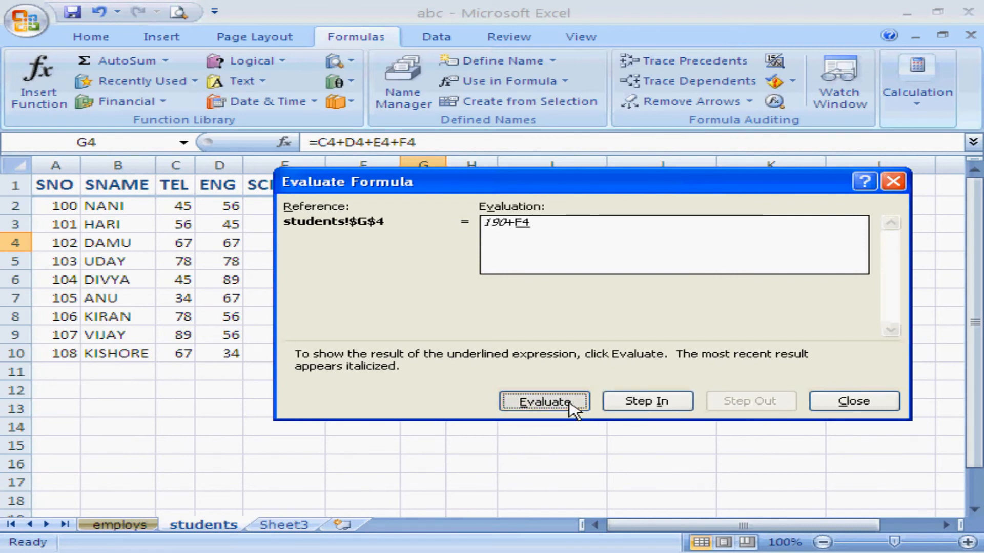
click(569, 404)
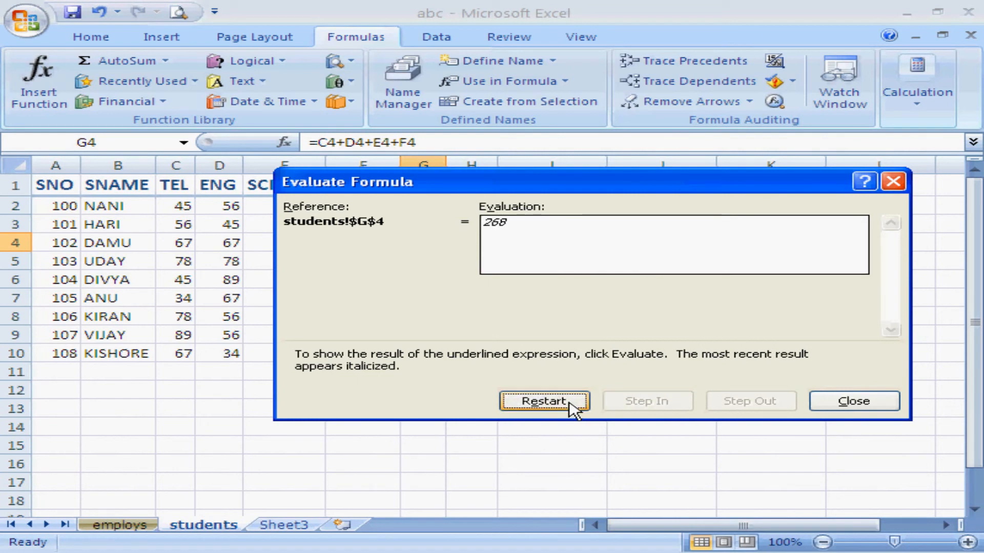
click(841, 402)
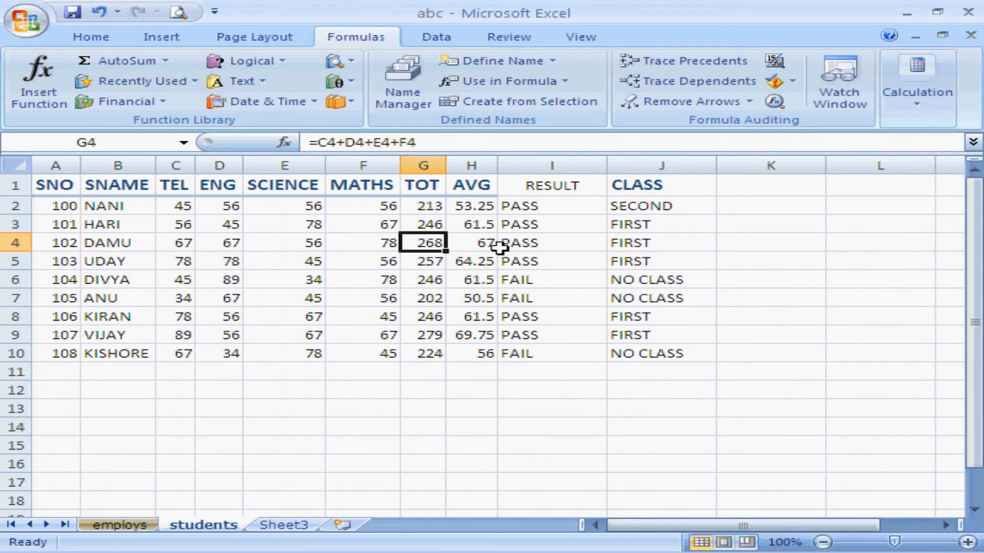
- Evaluate the AVG formula in H4, stepping into and out of the name total, and close the evaluation
click(478, 241)
click(462, 279)
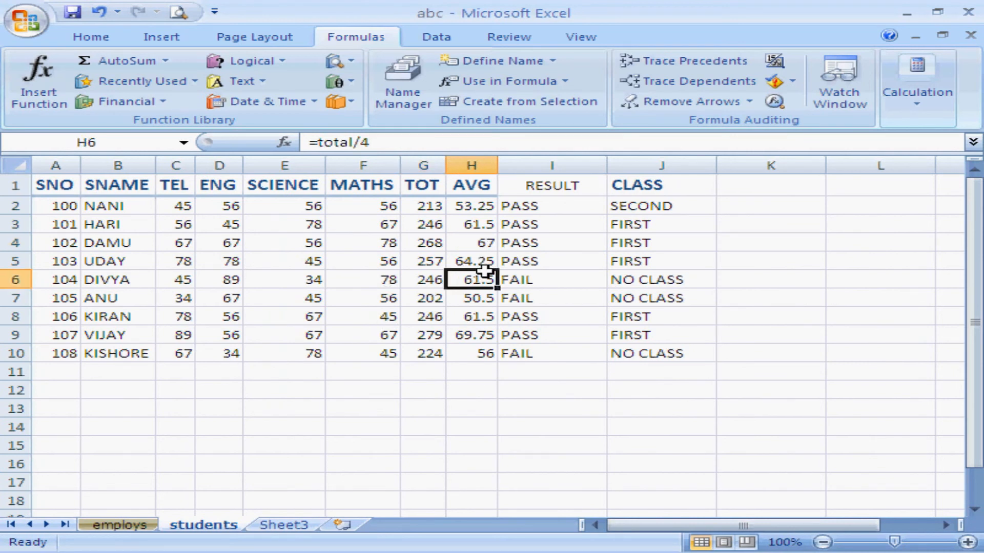
click(462, 260)
click(484, 241)
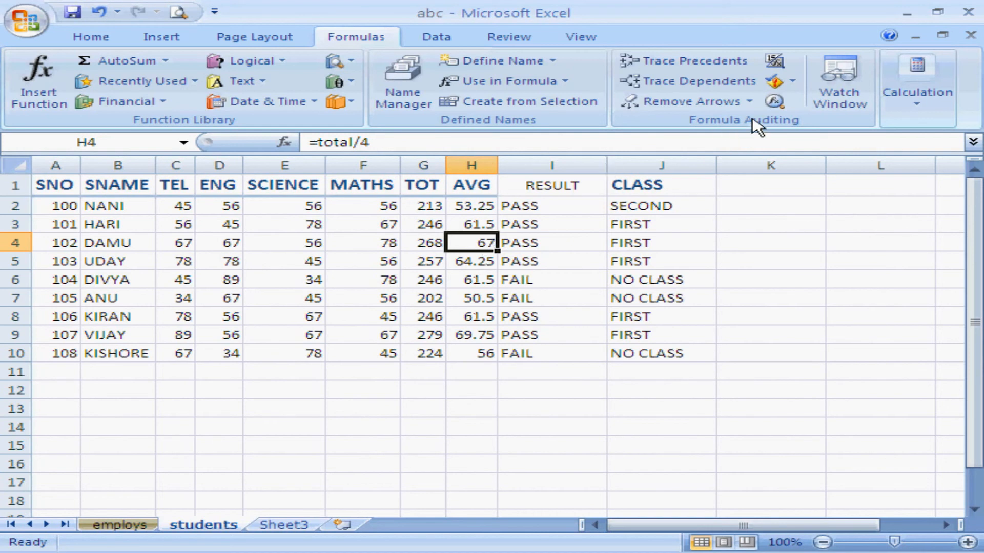
click(774, 101)
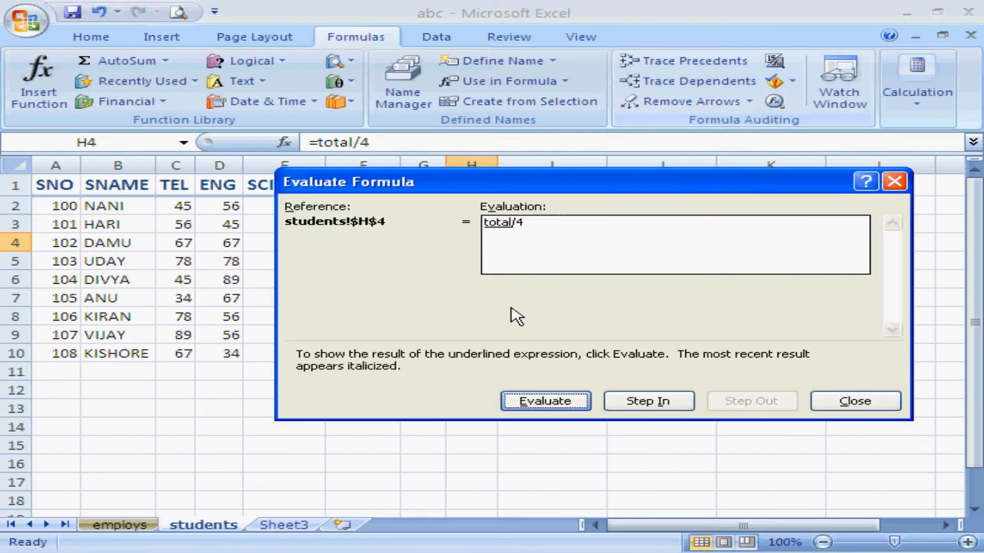
click(639, 402)
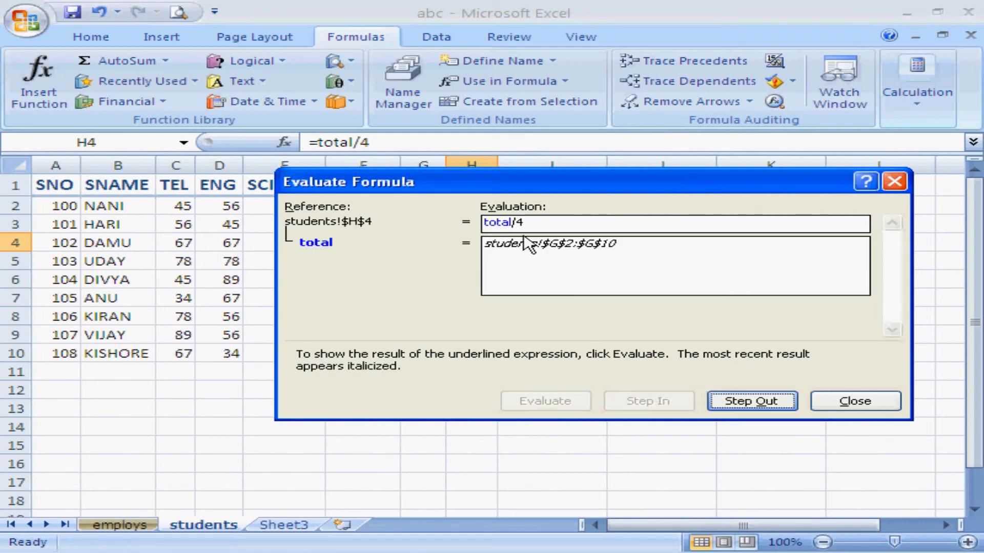
click(756, 404)
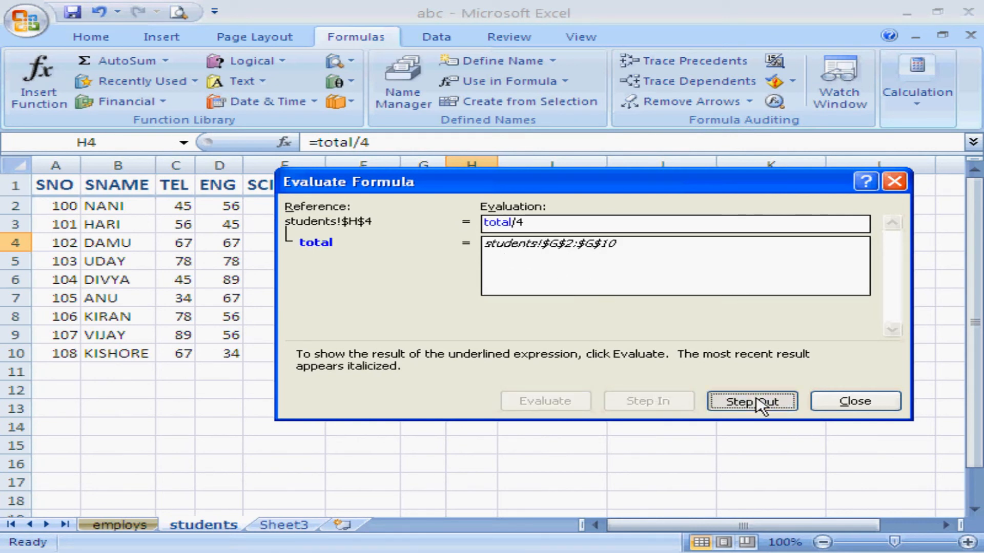
click(575, 405)
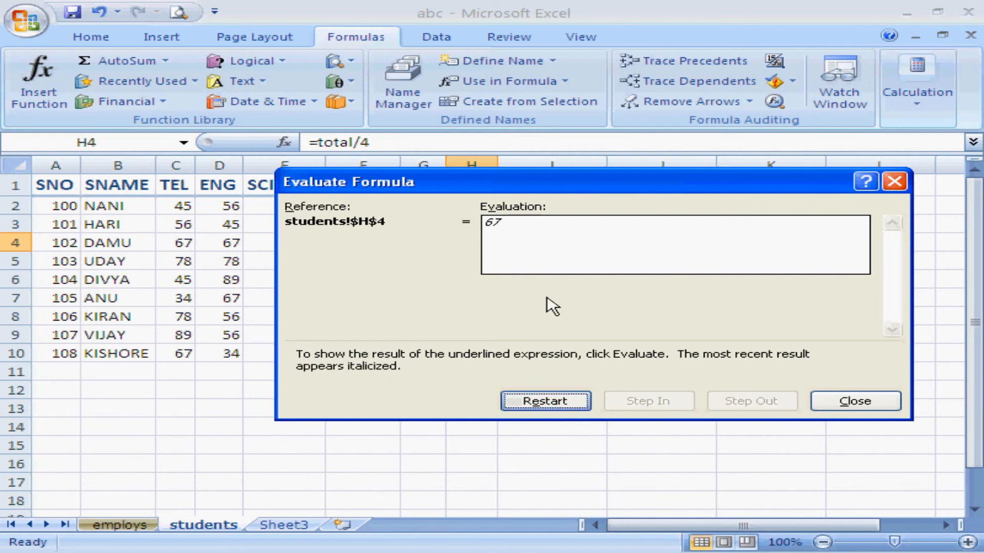
click(856, 406)
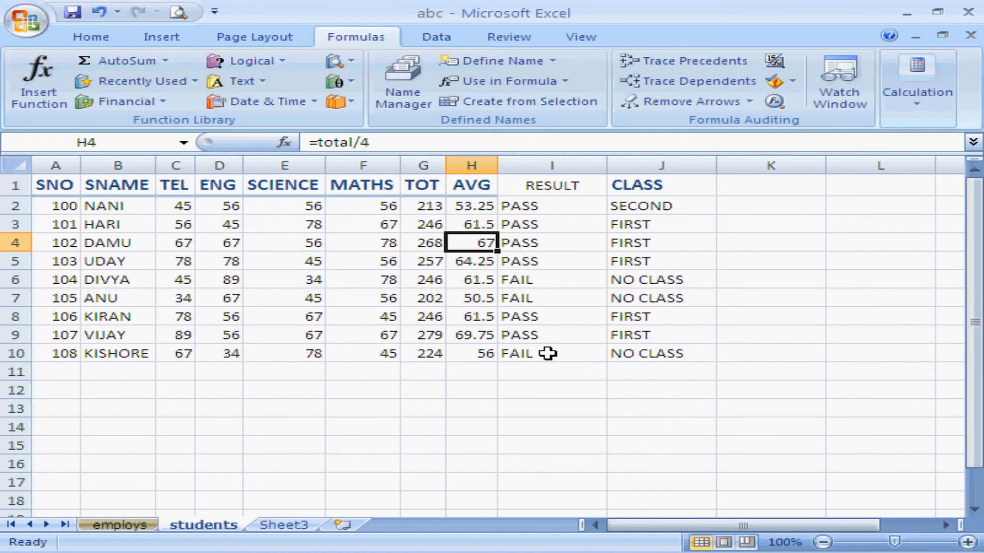
- Add the TOT cell G3 of the students sheet to the Watch Window
click(503, 404)
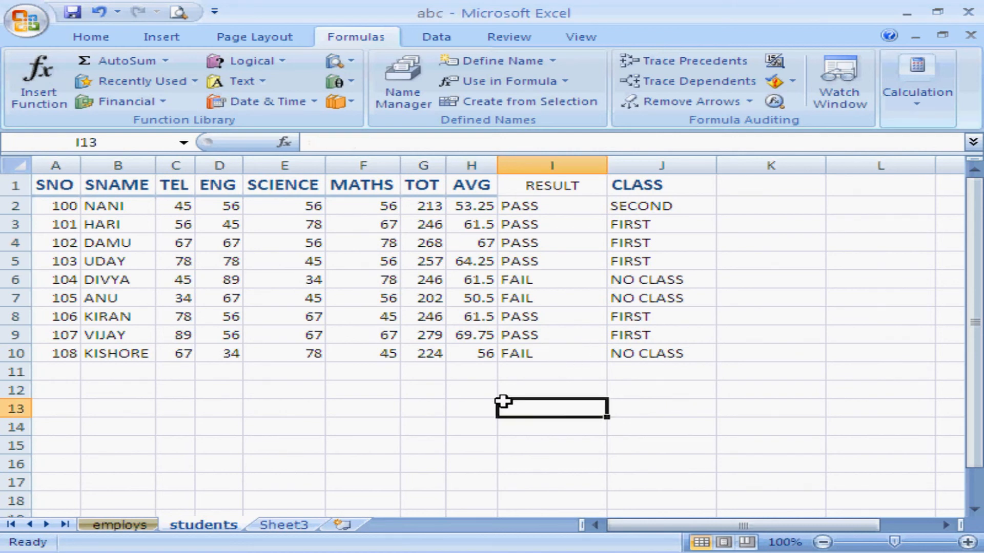
click(841, 108)
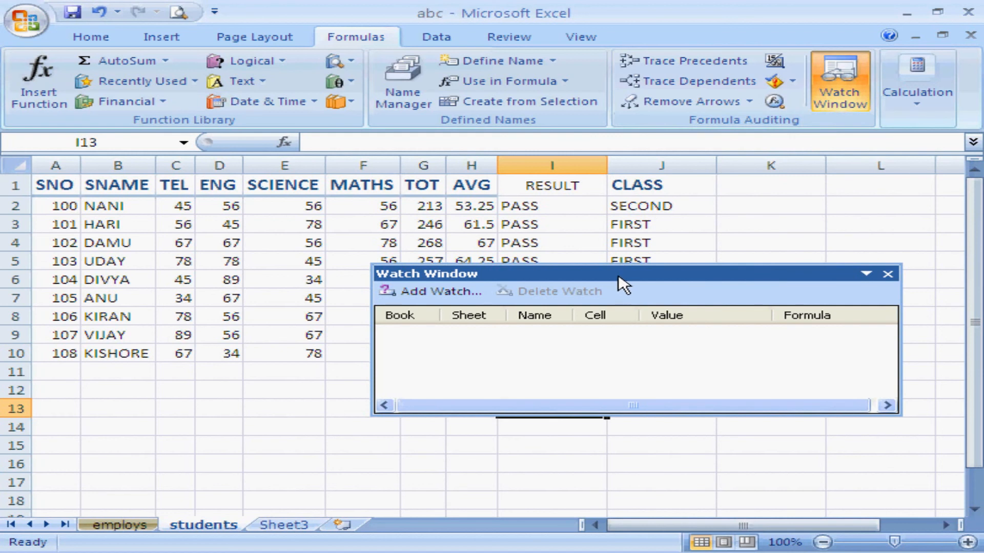
click(441, 292)
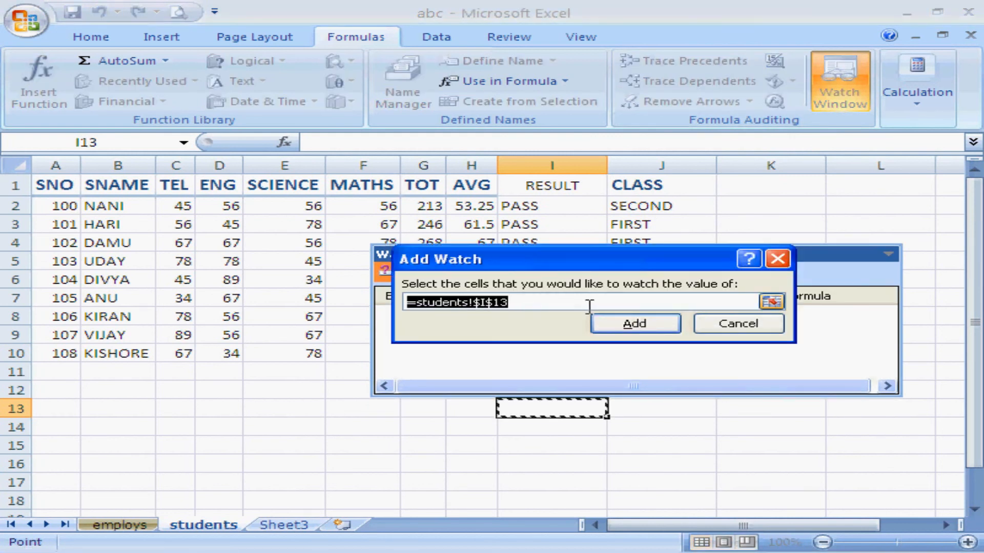
click(433, 224)
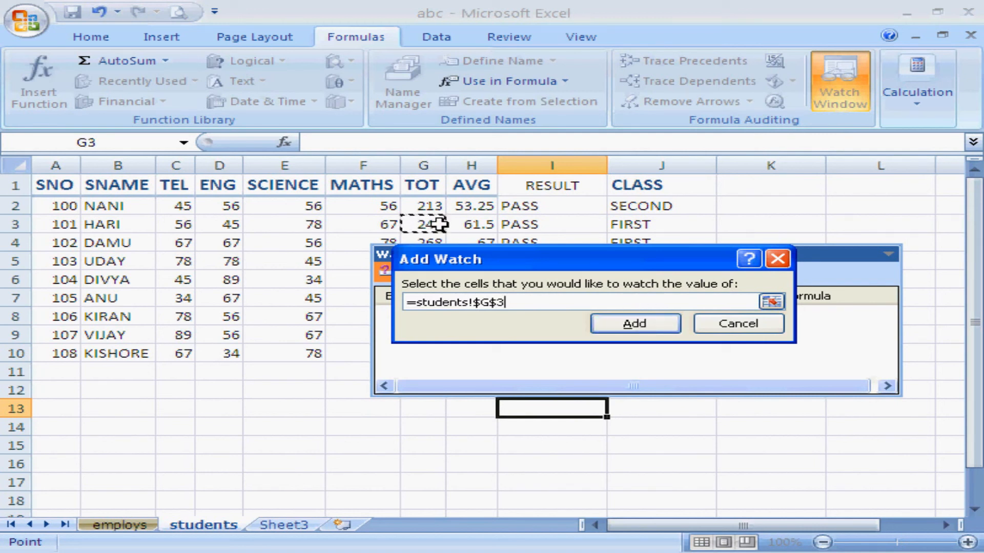
click(635, 324)
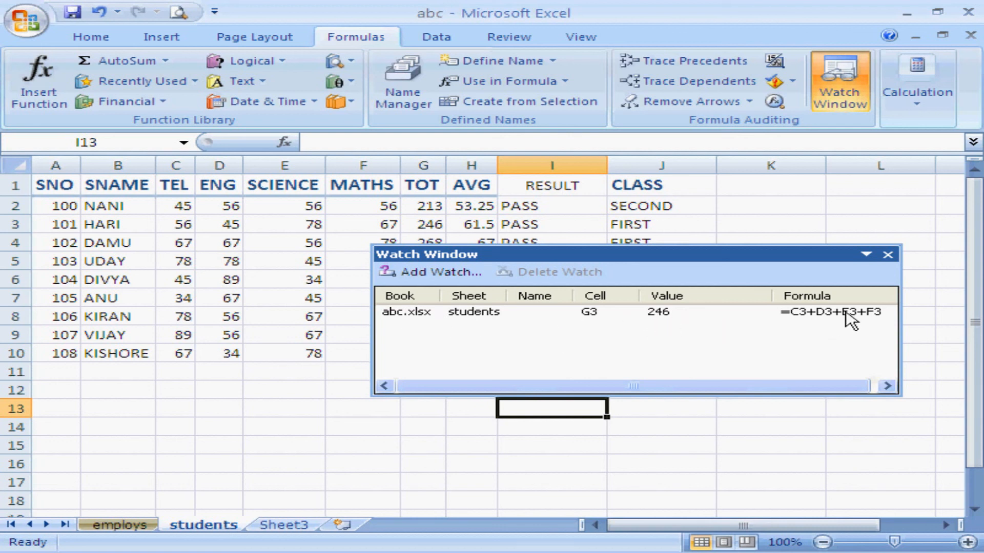
mouse_move(640, 253)
mouse_down()
mouse_move(659, 271)
mouse_move(651, 268)
mouse_up()
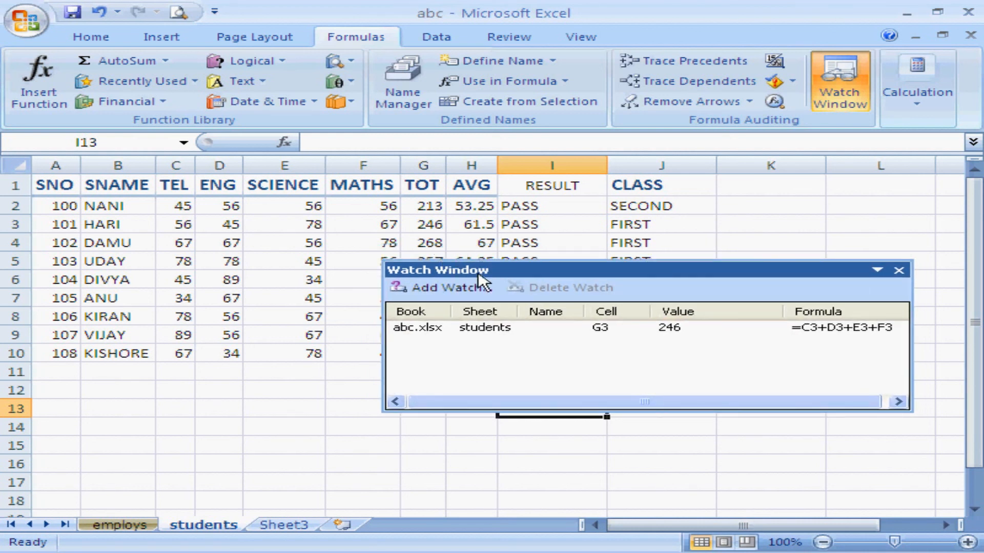
- Move the Watch Window clear of the marks columns and set the SCIENCE mark in E3 to 50
drag(488, 271, 543, 204)
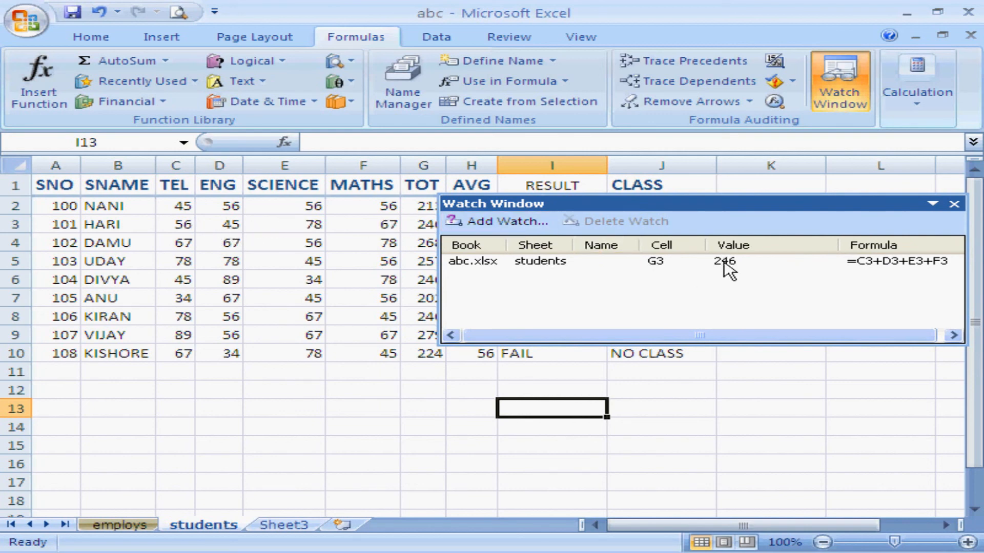
click(294, 227)
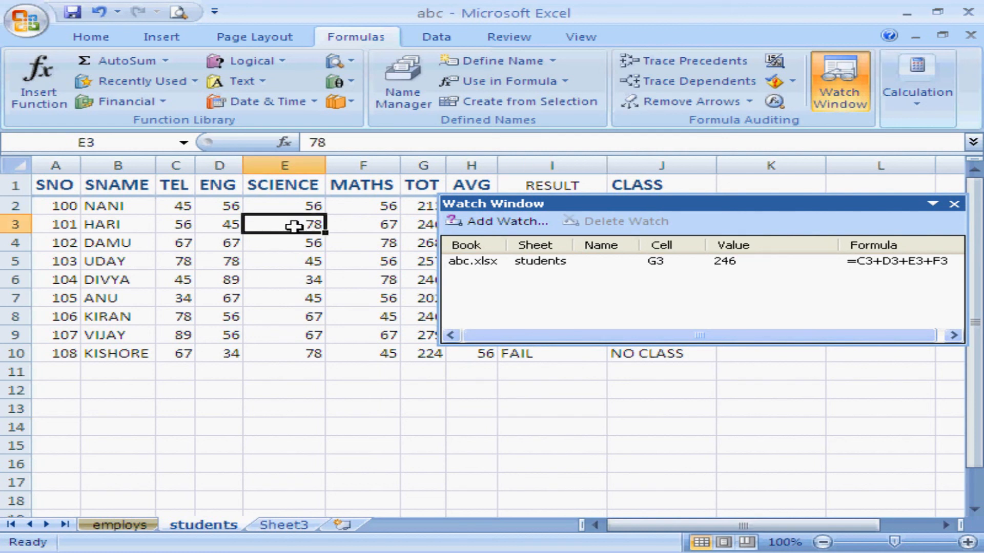
text(50)
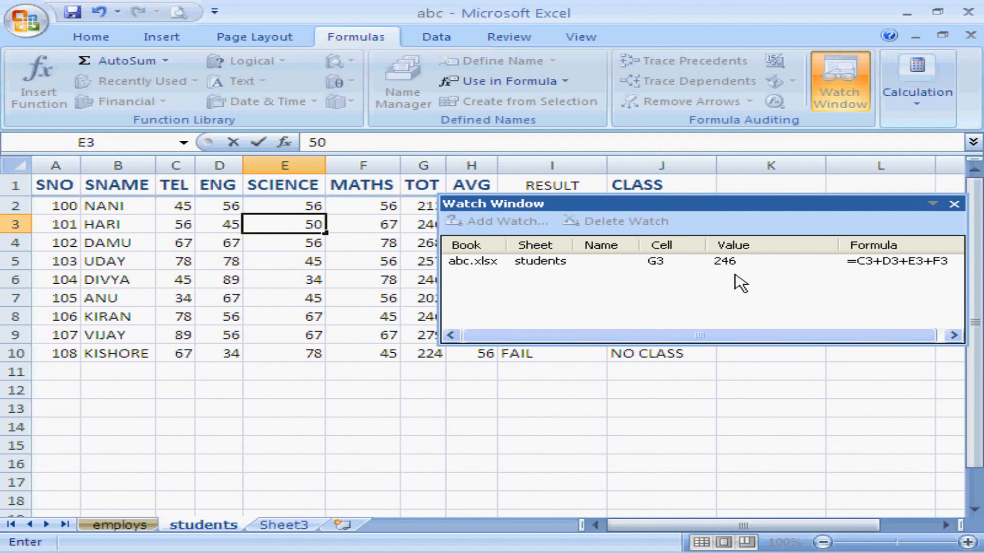
key(Return)
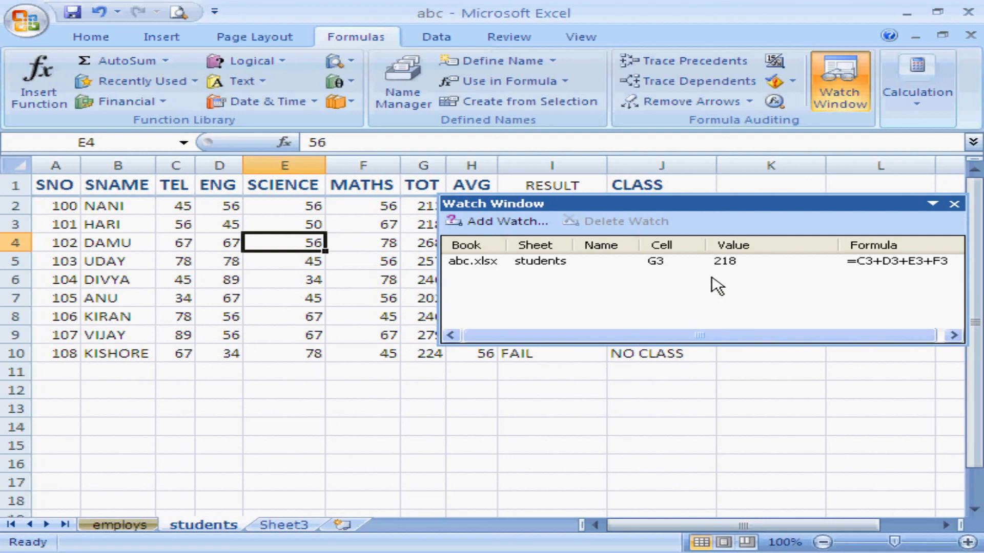
- Delete the watch on cell G3 from the Watch Window
click(536, 264)
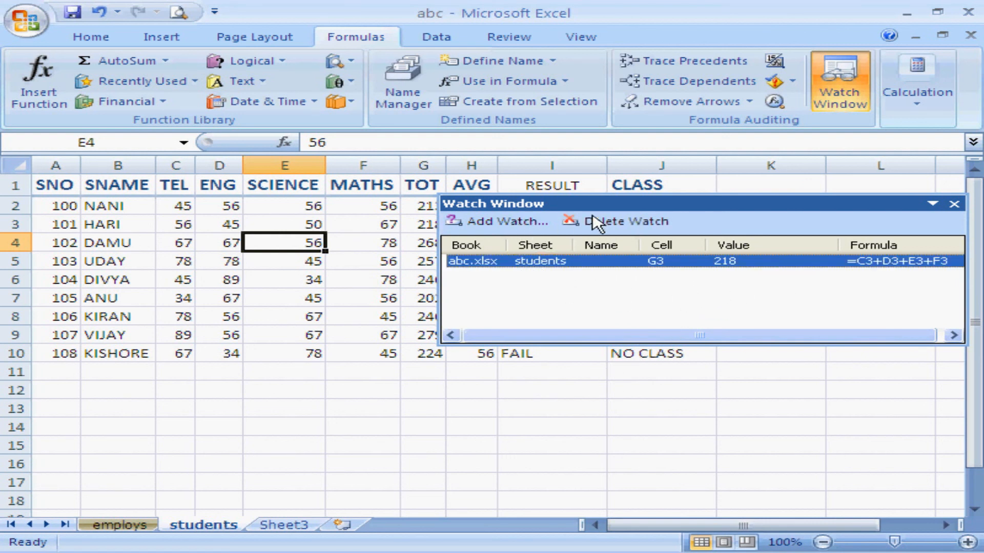
click(616, 223)
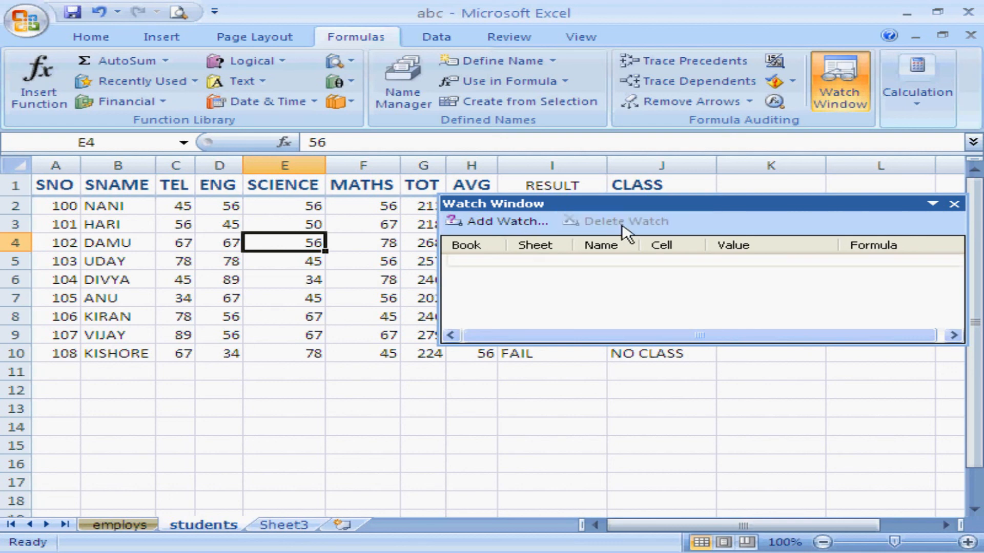